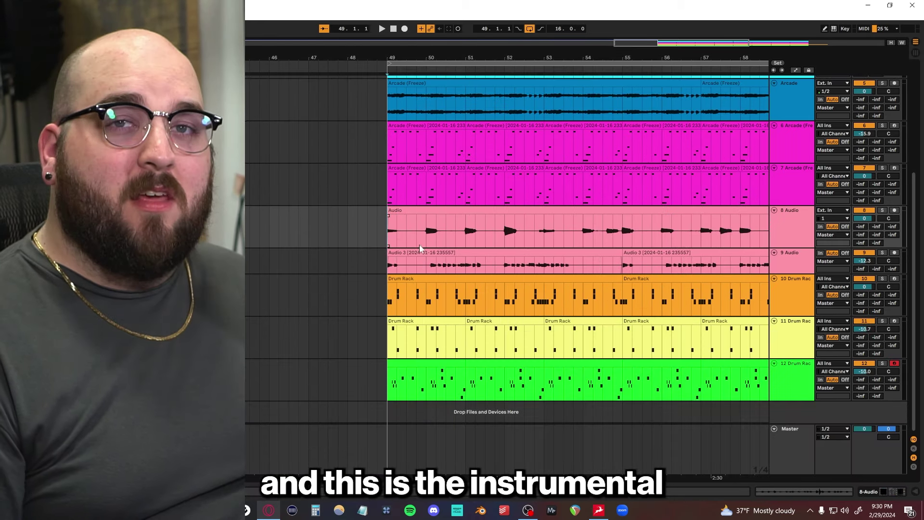
Play the instrumental from bar 49 to hear how it sounds before any master EQ changes.
{"action": "key", "text": "space"}
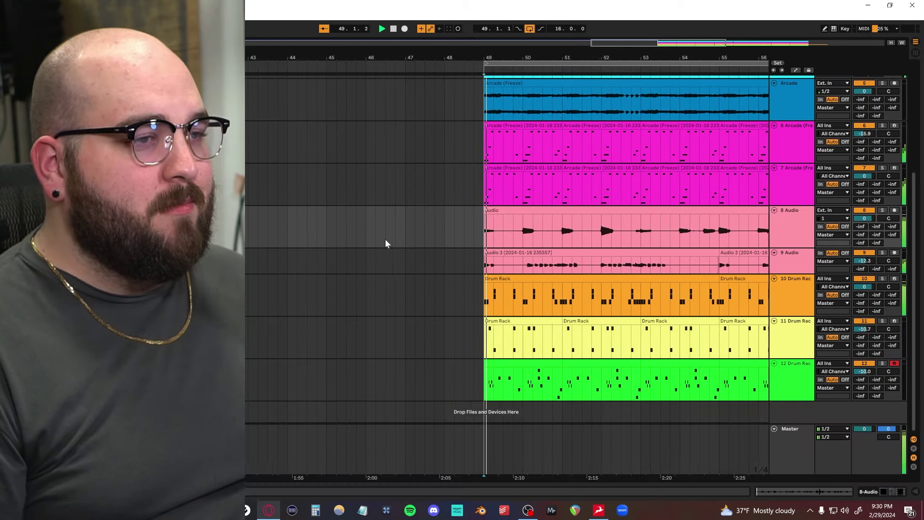
{"action": "scroll", "coordinate": [417, 246], "scroll_direction": "up", "scroll_amount": 5}
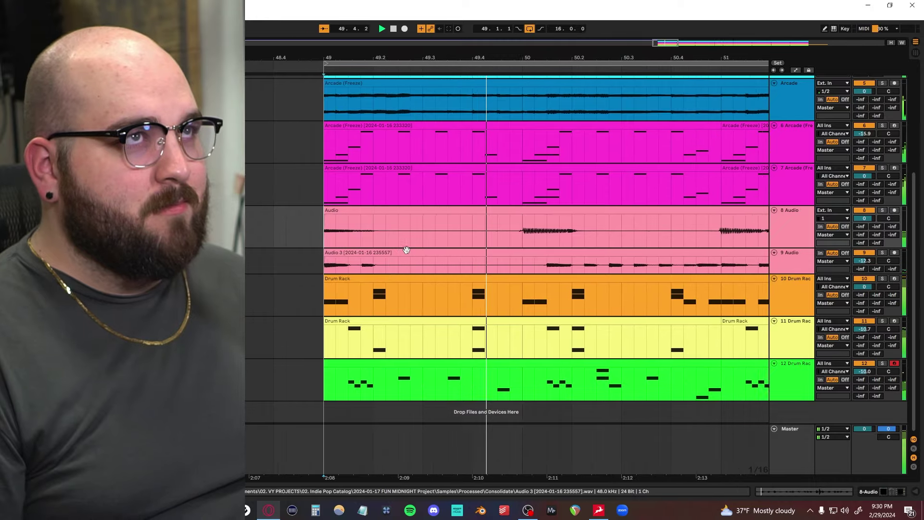
{"action": "scroll", "coordinate": [406, 249], "scroll_direction": "up", "scroll_amount": 5}
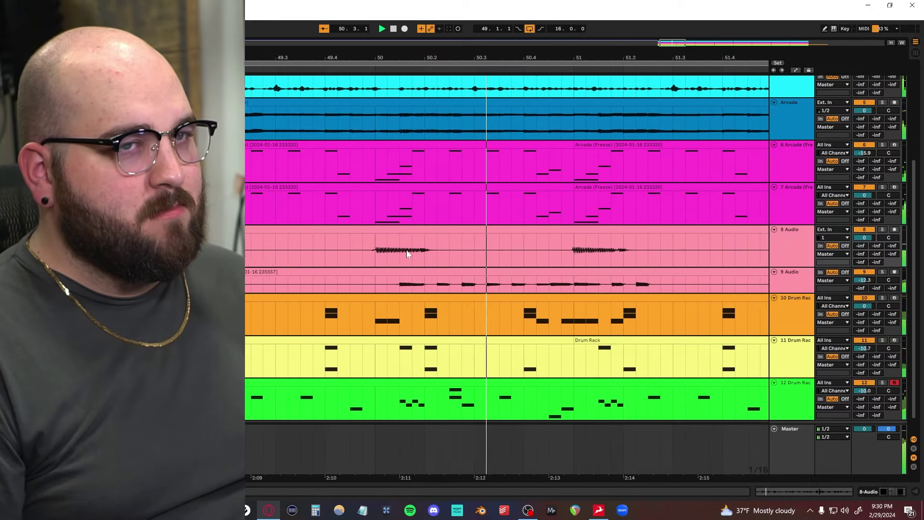
{"action": "scroll", "coordinate": [406, 249], "scroll_direction": "down", "scroll_amount": 8}
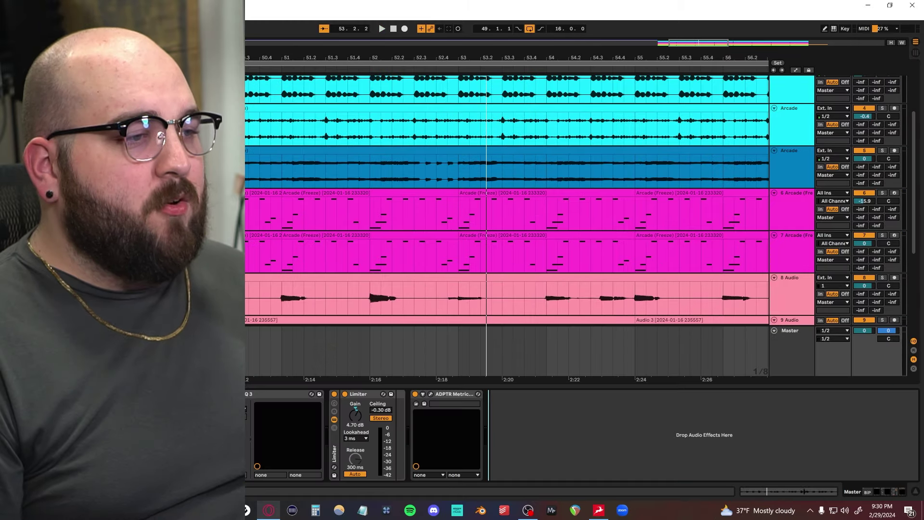
Open the master track's Pro-Q 3 window and set its display range to 3 dB.
{"action": "left_click_drag", "start_coordinate": [193, 146], "coordinate": [497, 110]}
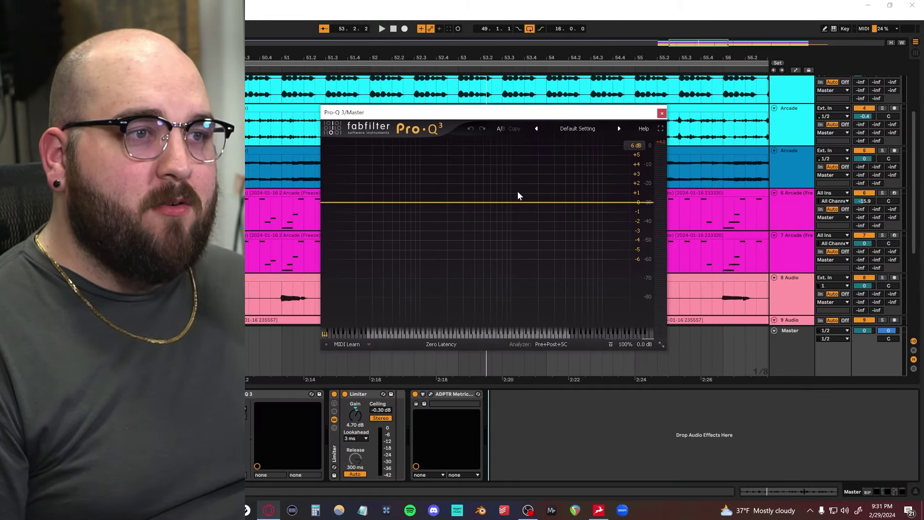
{"action": "left_click", "coordinate": [638, 147]}
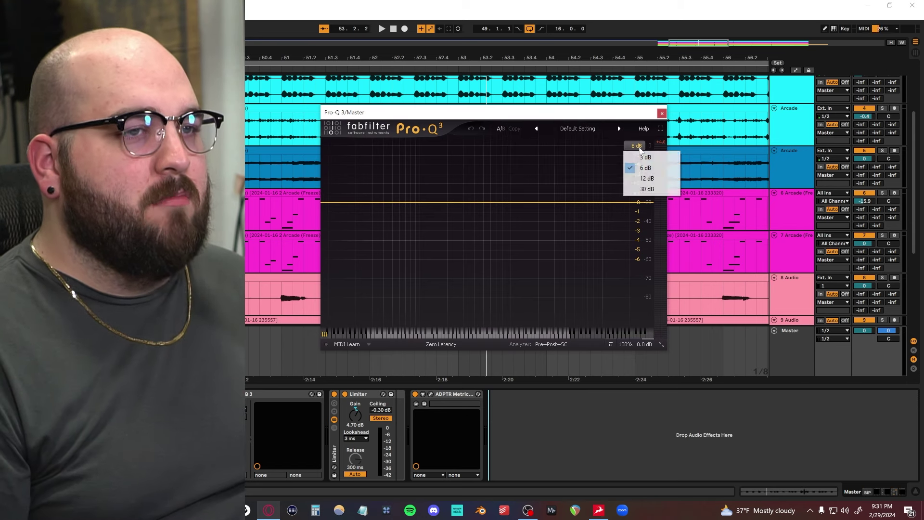
{"action": "left_click", "coordinate": [645, 155]}
{"action": "left_click_drag", "start_coordinate": [458, 116], "coordinate": [451, 145]}
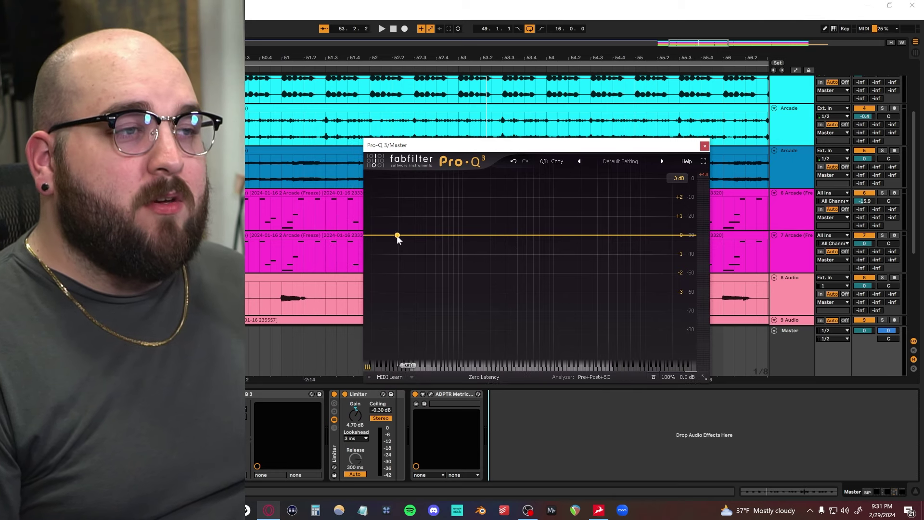
Add a low-cut band at about 19 Hz, set its slope to 6 dB/oct, and raise its cutoff frequency.
{"action": "left_click", "coordinate": [397, 235]}
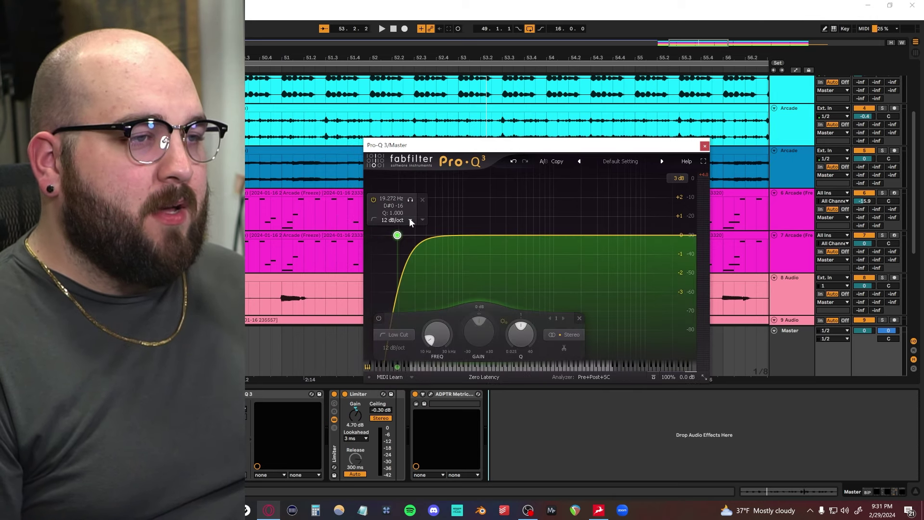
{"action": "scroll", "coordinate": [410, 217], "scroll_direction": "down", "scroll_amount": 1}
{"action": "left_click_drag", "start_coordinate": [412, 199], "coordinate": [442, 203]}
Add a low-mid bell band, audition it in solo during playback, and cut about 0.79 dB at 437 Hz.
{"action": "key", "text": "space"}
{"action": "left_click", "coordinate": [516, 236]}
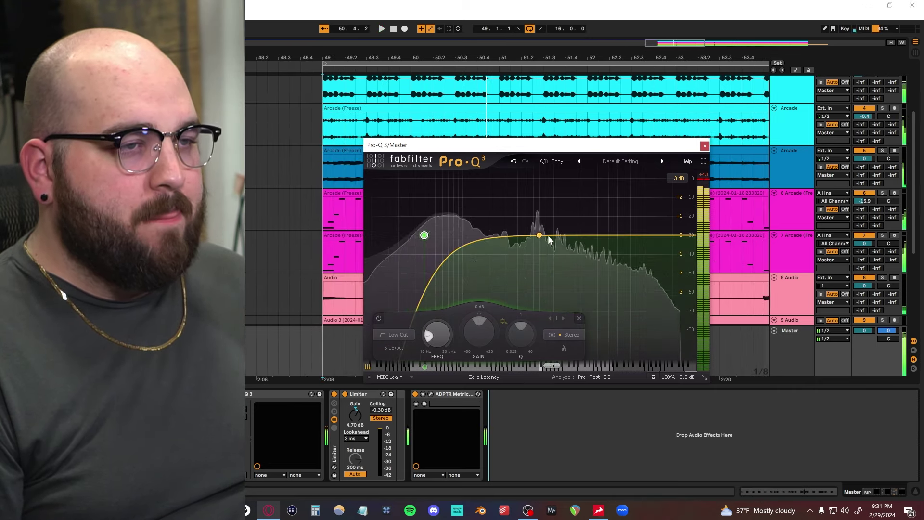
{"action": "left_click", "coordinate": [530, 199]}
{"action": "key", "text": "space"}
{"action": "left_click_drag", "start_coordinate": [536, 201], "coordinate": [521, 250]}
Add an upper-mid bell band starting at about 1.7 kHz, audition it in solo during playback, and give it a slight boost.
{"action": "left_click", "coordinate": [576, 236]}
{"action": "left_click", "coordinate": [587, 251]}
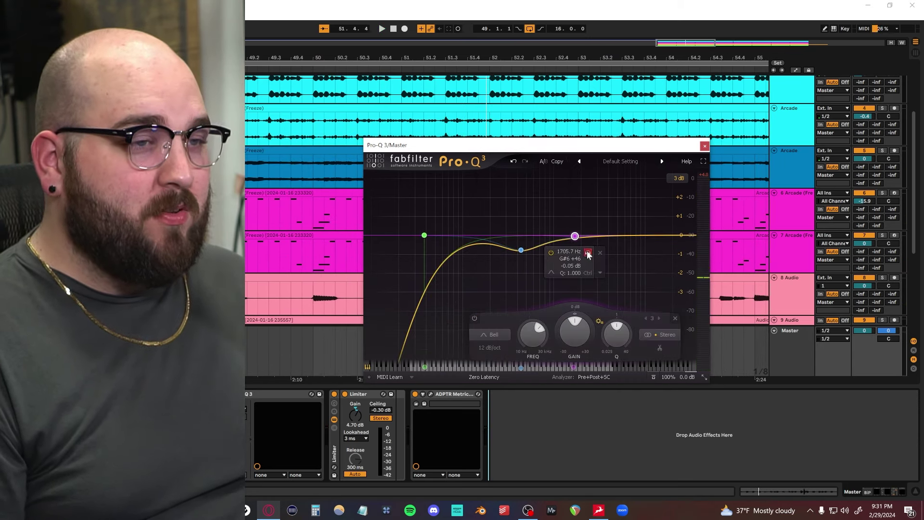
{"action": "key", "text": "space"}
Add a bell band at about 4.8 kHz, audition it in solo, and cut it by about 0.5 dB.
{"action": "left_click_drag", "start_coordinate": [587, 251], "coordinate": [615, 233]}
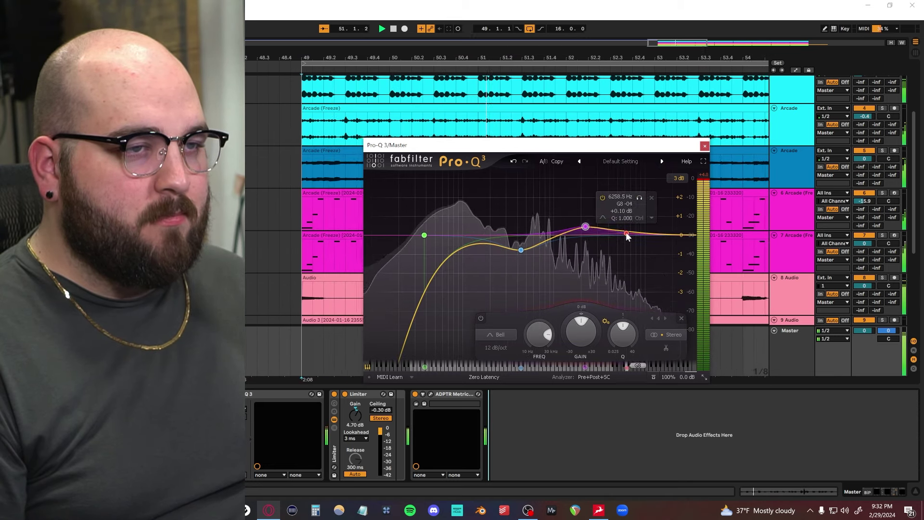
{"action": "left_click", "coordinate": [628, 198]}
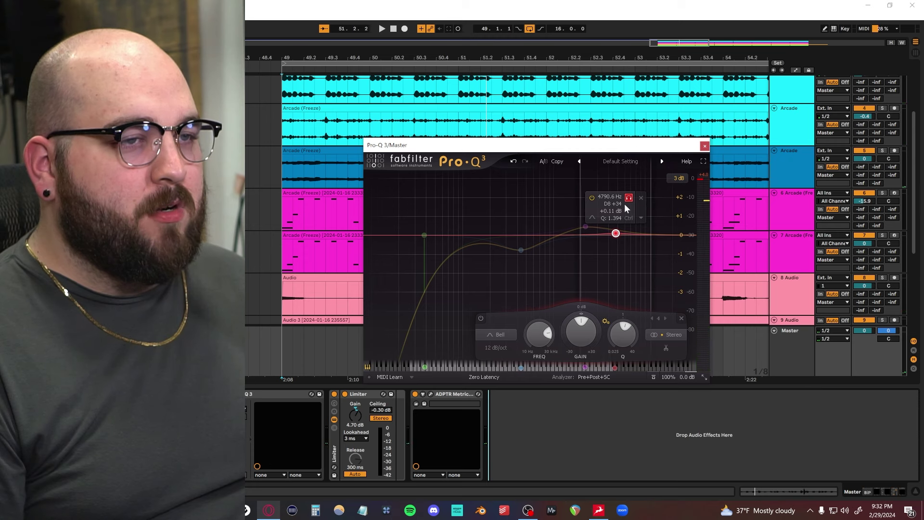
{"action": "left_click", "coordinate": [628, 197]}
{"action": "left_click_drag", "start_coordinate": [615, 233], "coordinate": [616, 245]}
Change the new high-cut band to a bell and boost it 0.31 dB at 15193 Hz while listening to playback.
{"action": "mouse_move", "coordinate": [521, 249]}
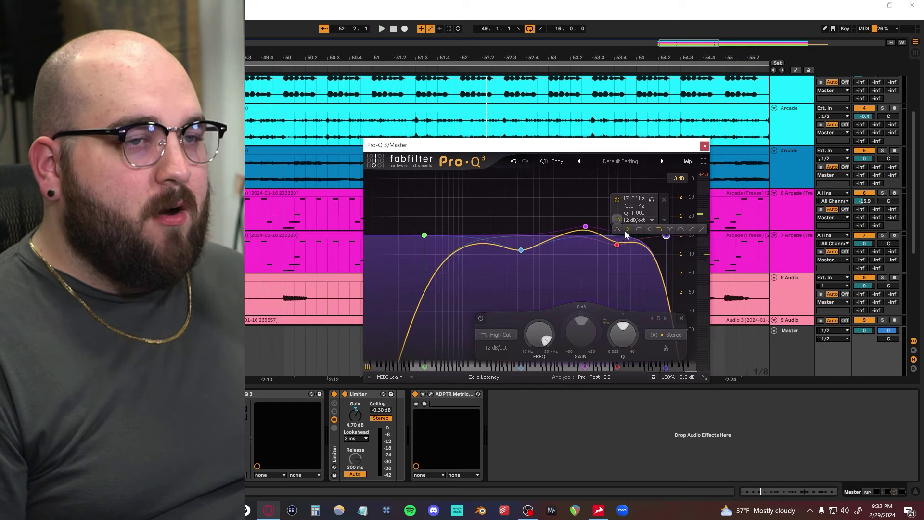
{"action": "left_click", "coordinate": [620, 231]}
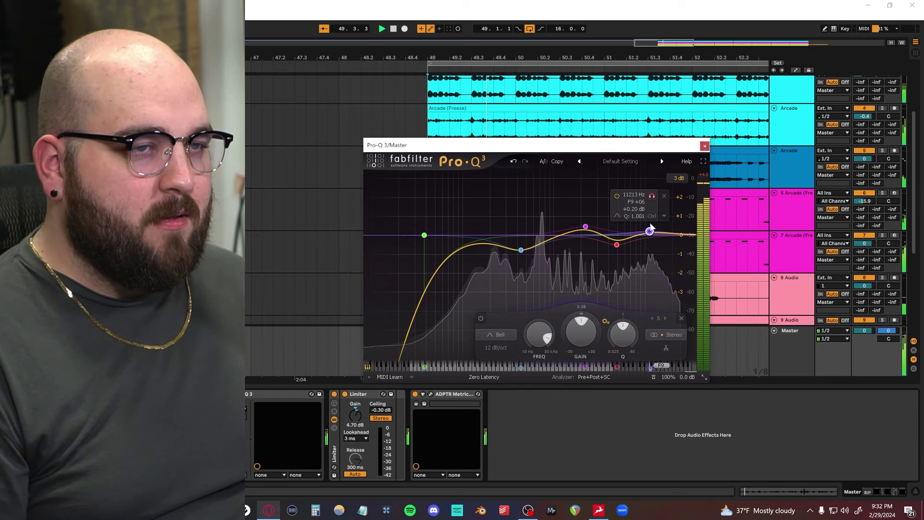
{"action": "mouse_move", "coordinate": [649, 231]}
{"action": "left_mouse_down"}
{"action": "mouse_move", "coordinate": [662, 225]}
{"action": "mouse_move", "coordinate": [664, 233]}
{"action": "left_mouse_up"}
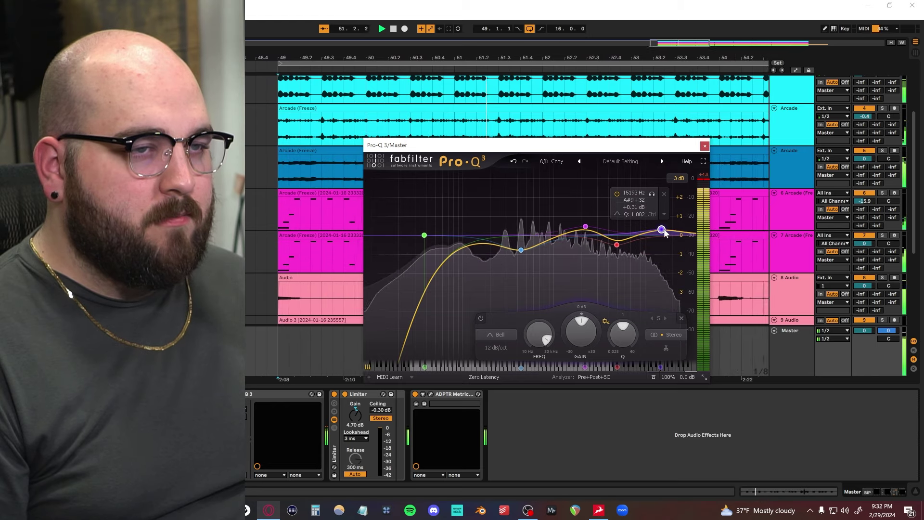
{"action": "key", "text": "space"}
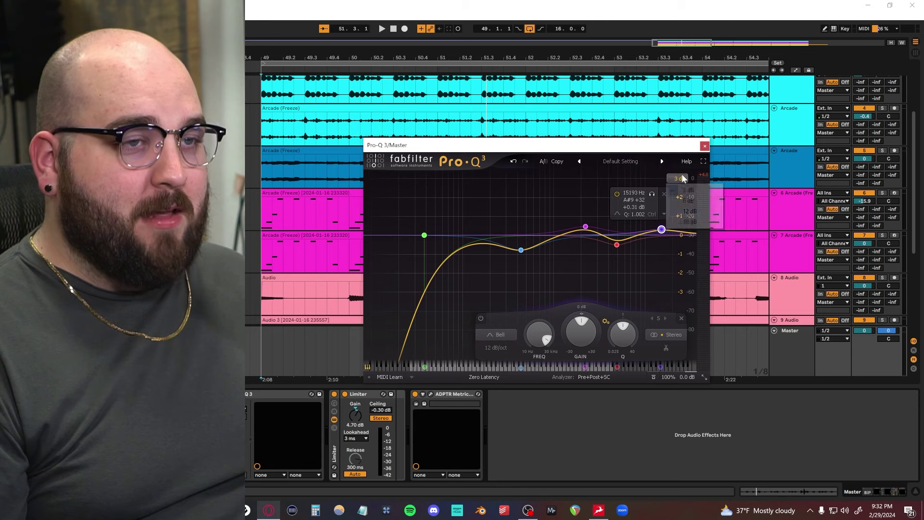
Switch the EQ display range to 12 dB and back to 3 dB to compare the scales.
{"action": "left_click", "coordinate": [689, 211]}
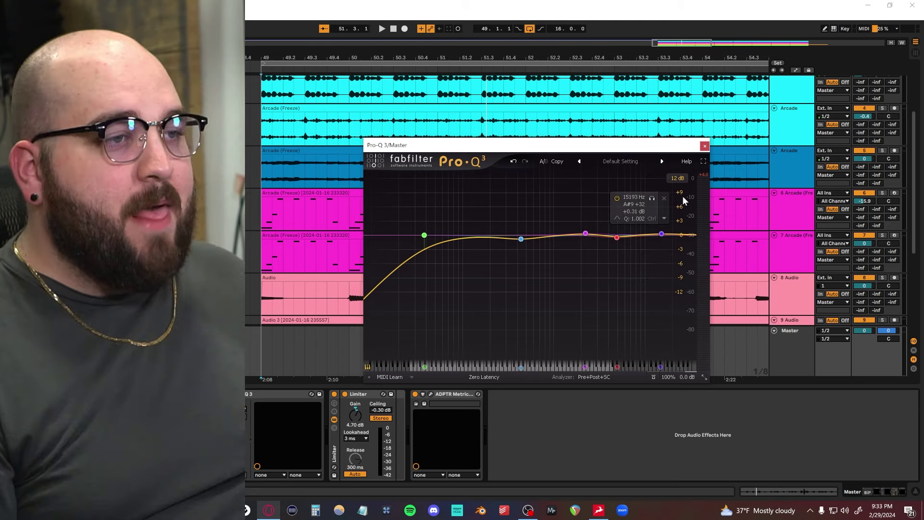
{"action": "left_click", "coordinate": [684, 178]}
{"action": "left_click", "coordinate": [689, 191]}
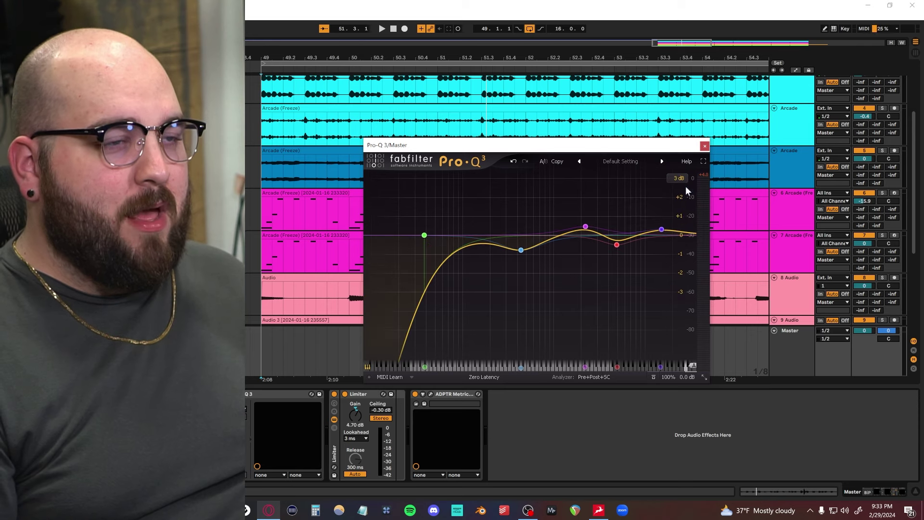
Try exaggerated EQ moves during playback, cutting the low mids 3.36 dB at 311 Hz and boosting the upper-mid and top bells about 3 dB.
{"action": "left_click", "coordinate": [514, 250]}
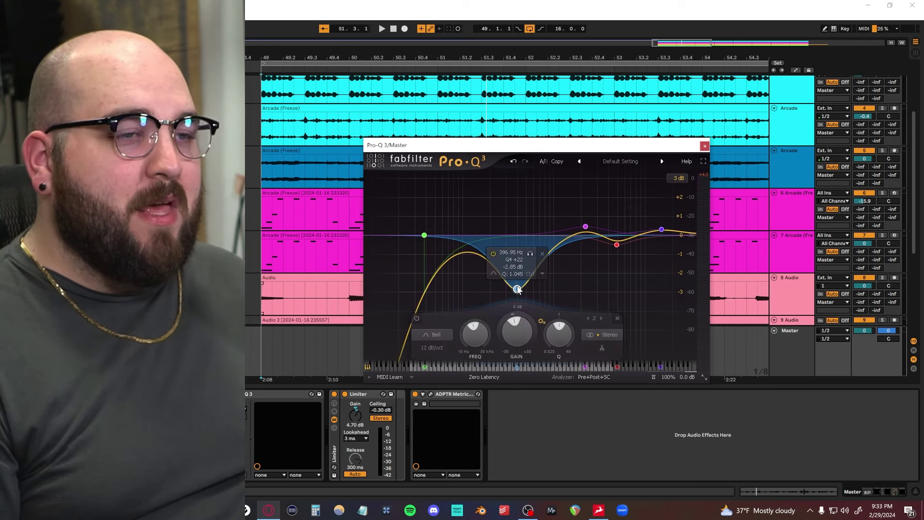
{"action": "left_click_drag", "start_coordinate": [585, 232], "coordinate": [587, 188]}
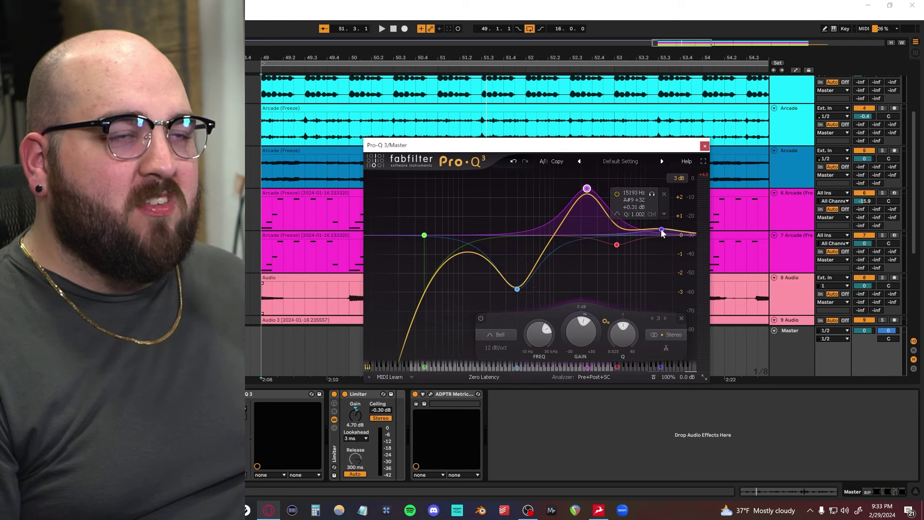
{"action": "left_click_drag", "start_coordinate": [587, 196], "coordinate": [583, 223]}
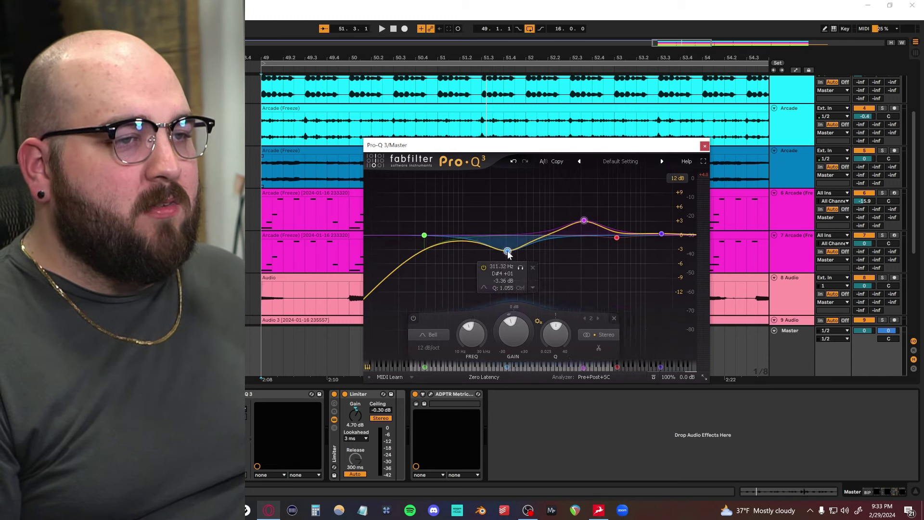
{"action": "key", "text": "space"}
{"action": "left_click_drag", "start_coordinate": [662, 234], "coordinate": [664, 221]}
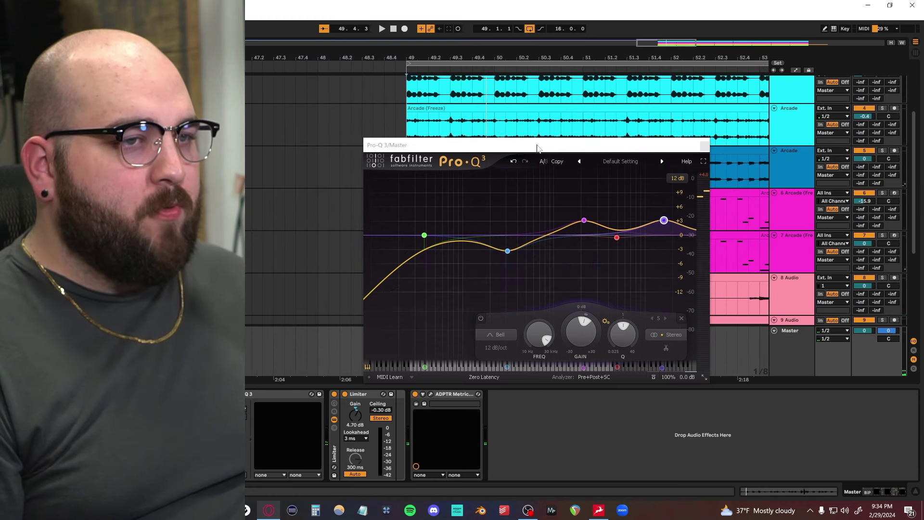
{"action": "key", "text": "space"}
Set the upper-mid bell to a 0.69 dB boost at 1685.1 Hz.
{"action": "left_click_drag", "start_coordinate": [537, 149], "coordinate": [547, 178]}
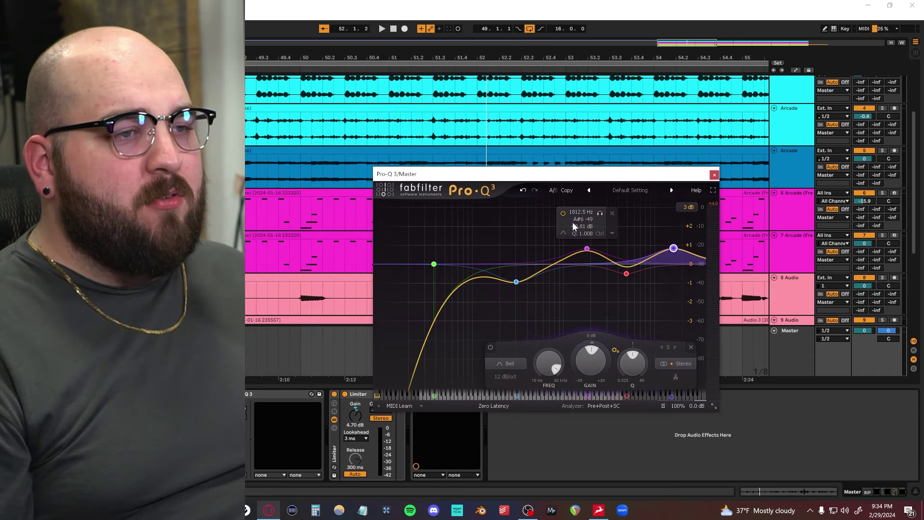
{"action": "left_click", "coordinate": [516, 282]}
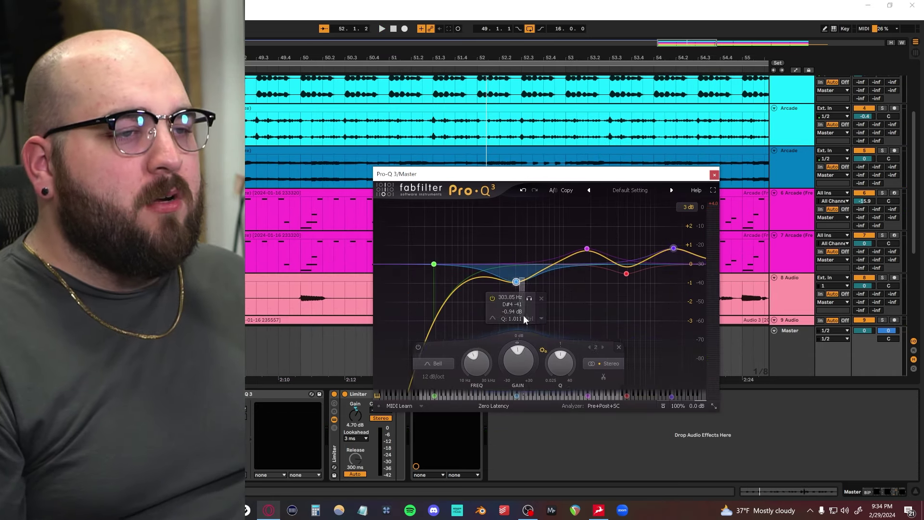
{"action": "left_click", "coordinate": [564, 289]}
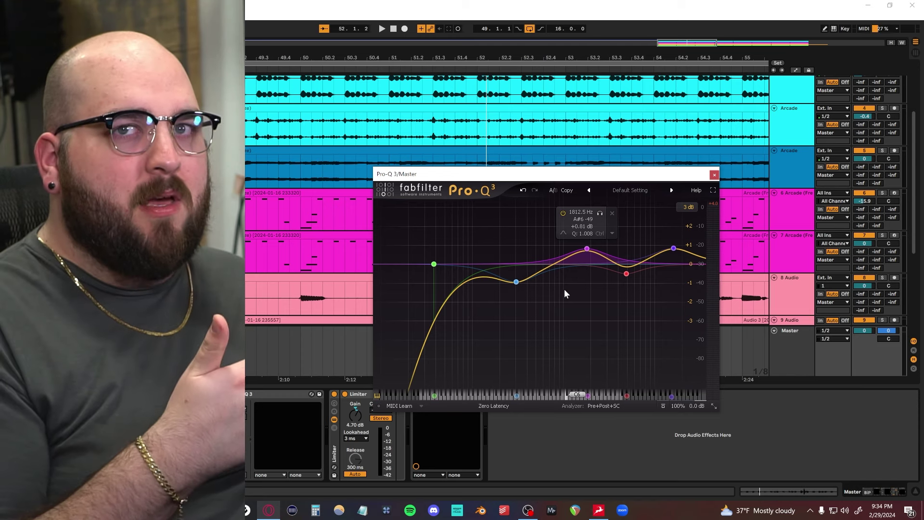
{"action": "left_click_drag", "start_coordinate": [587, 249], "coordinate": [584, 250]}
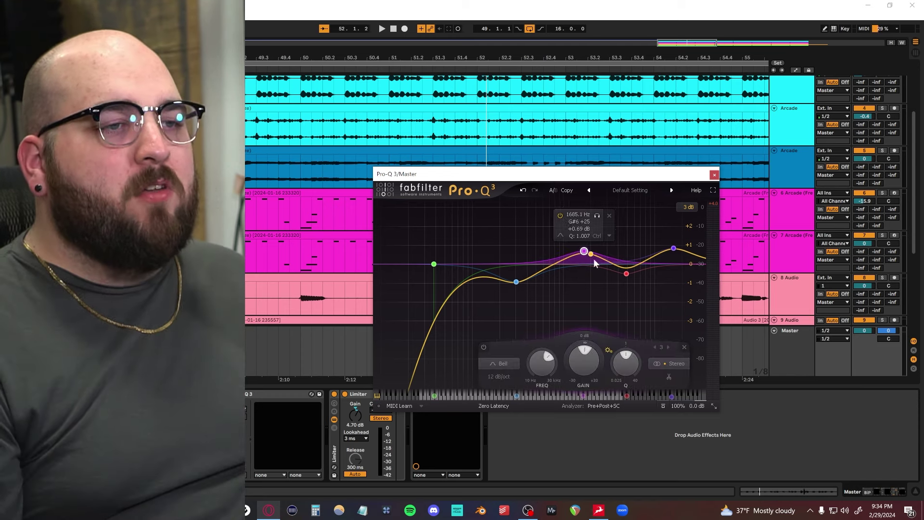
Set the bell cut above the upper-mid boost to -1.26 dB at 4041.3 Hz and audition it in solo during playback.
{"action": "left_click_drag", "start_coordinate": [623, 277], "coordinate": [619, 313]}
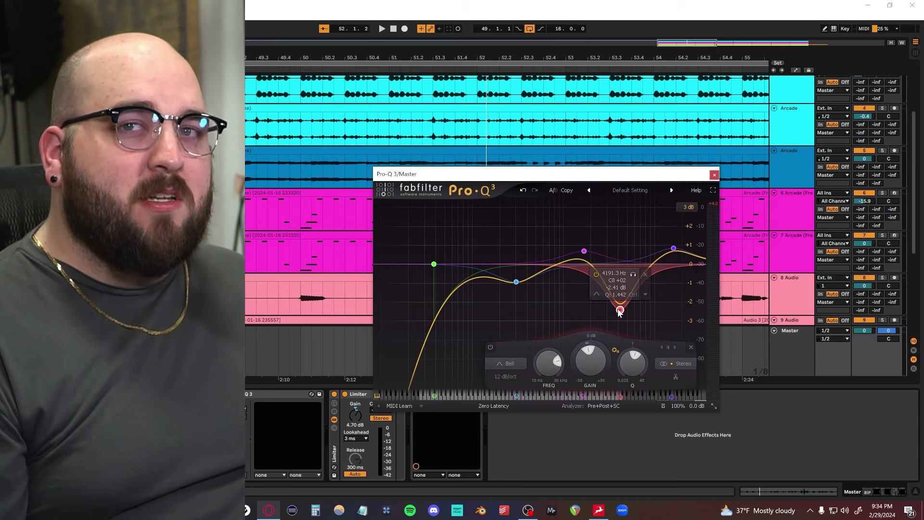
{"action": "left_click_drag", "start_coordinate": [619, 312], "coordinate": [618, 288]}
{"action": "key", "text": "space"}
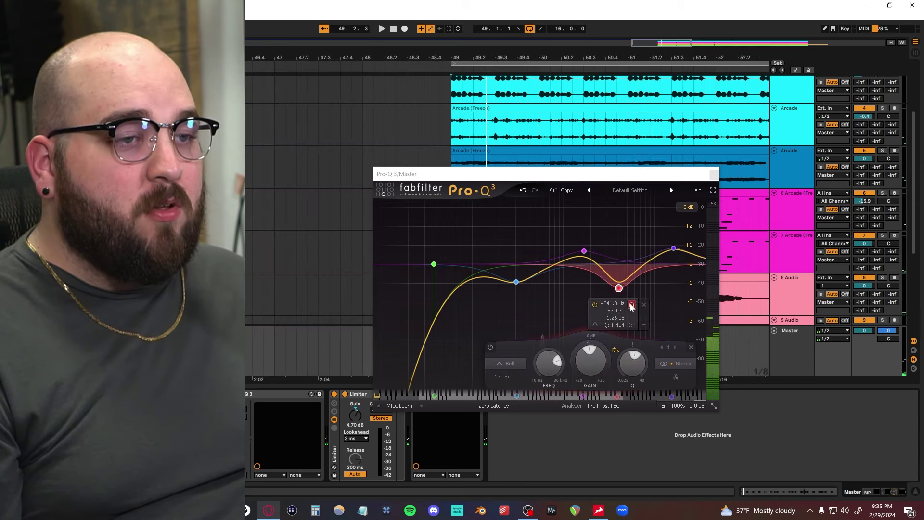
{"action": "key", "text": "space"}
{"action": "left_click_drag", "start_coordinate": [635, 303], "coordinate": [643, 299]}
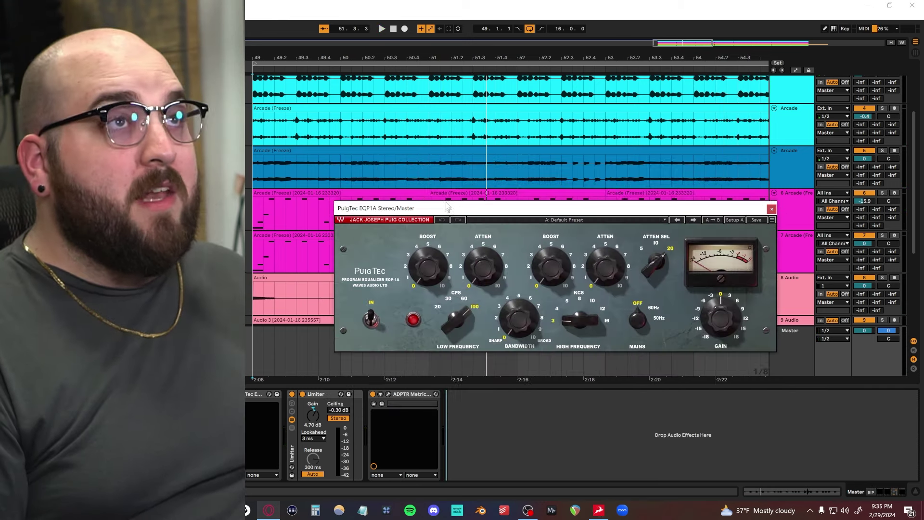
In the master's PuigTec EQP1A, set the low frequency to 20 CPS and the high frequency to 16 KCS, and play the track.
{"action": "left_click_drag", "start_coordinate": [446, 210], "coordinate": [445, 196]}
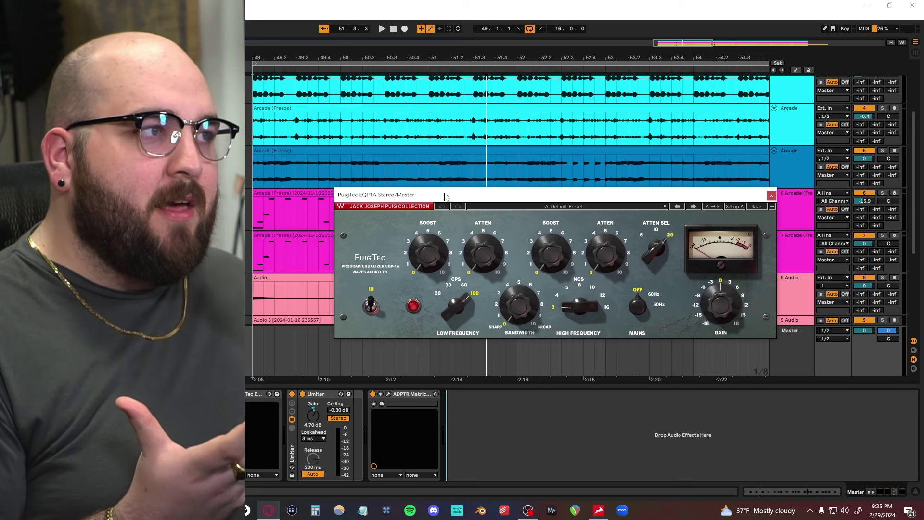
{"action": "left_click_drag", "start_coordinate": [445, 195], "coordinate": [456, 201]}
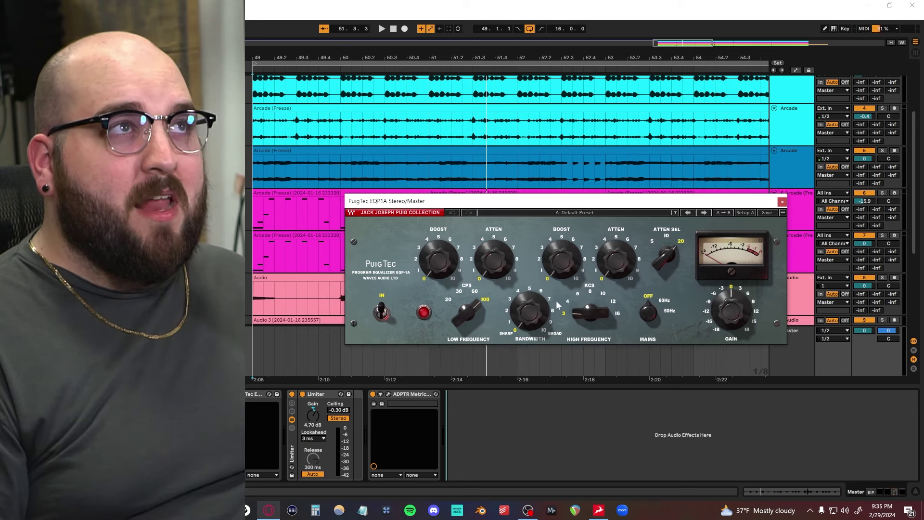
{"action": "left_click_drag", "start_coordinate": [445, 203], "coordinate": [425, 171]}
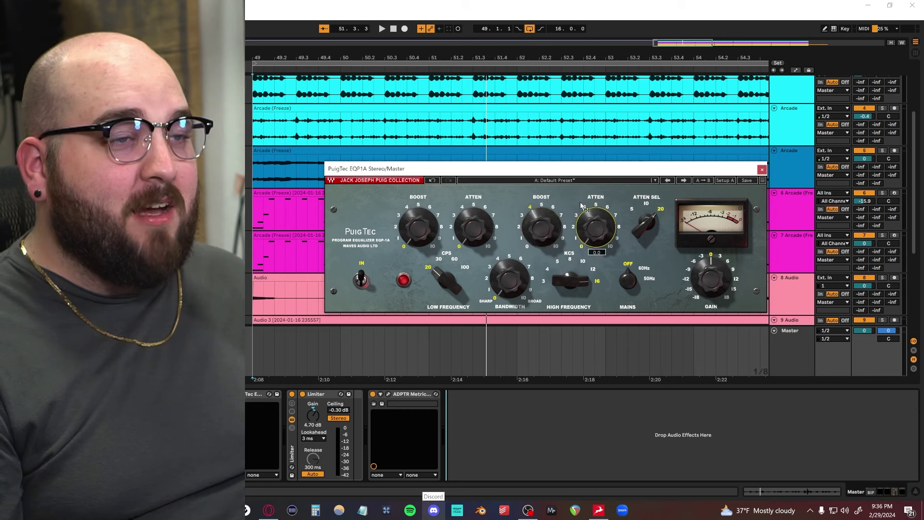
{"action": "left_click_drag", "start_coordinate": [535, 167], "coordinate": [562, 195]}
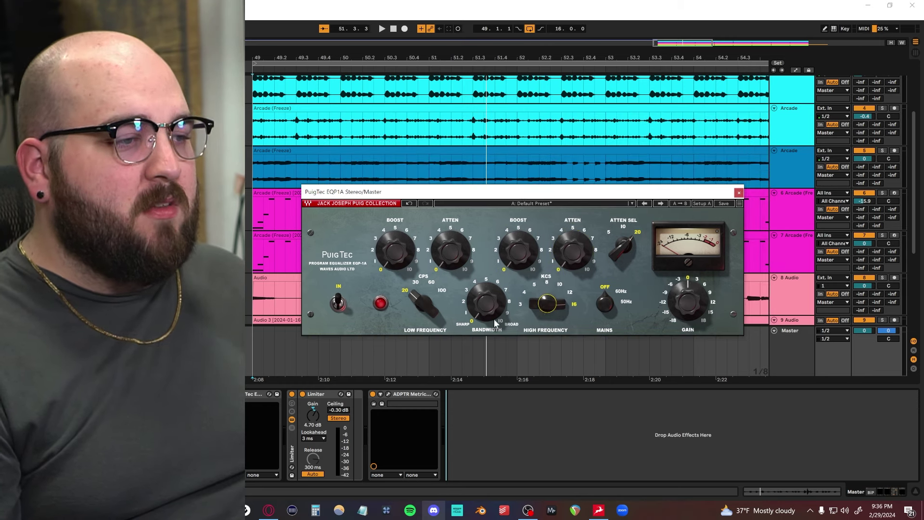
{"action": "key", "text": "space"}
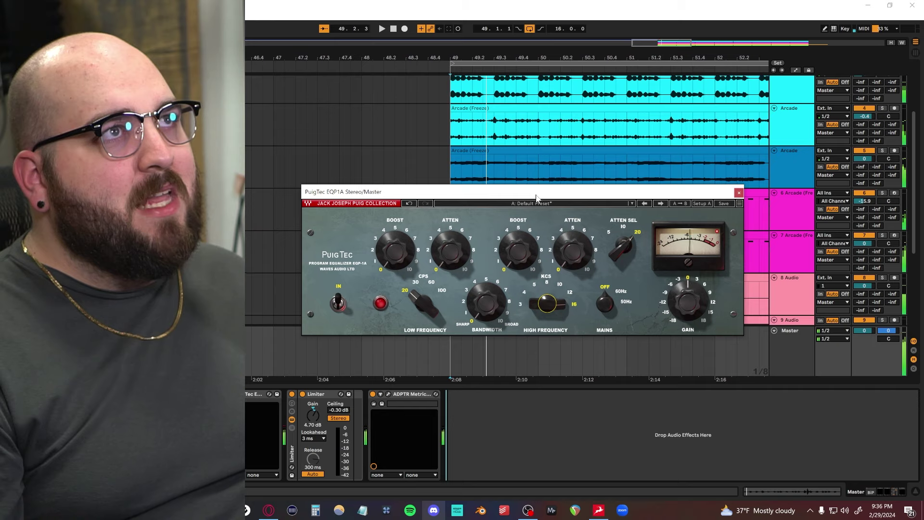
{"action": "mouse_move", "coordinate": [536, 195]}
{"action": "left_mouse_down"}
{"action": "mouse_move", "coordinate": [540, 233]}
{"action": "mouse_move", "coordinate": [529, 202]}
{"action": "left_mouse_up"}
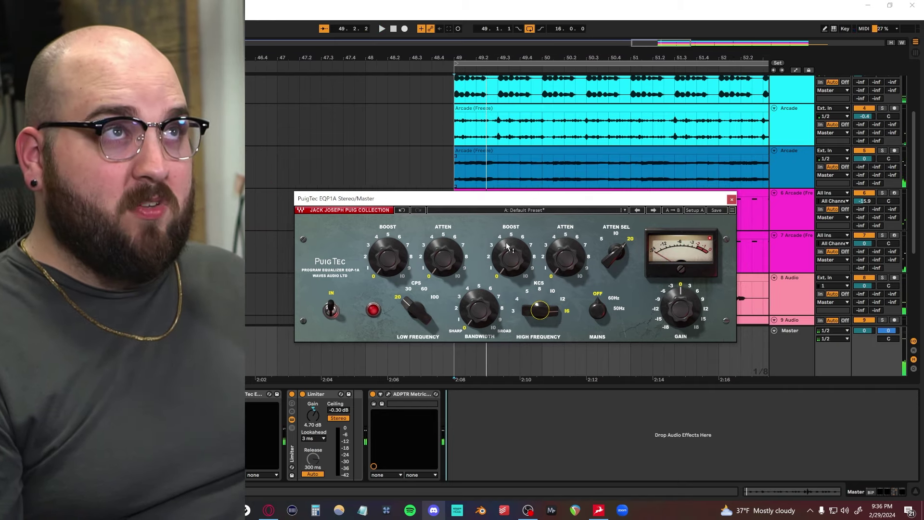
Play the track while pushing the PuigTec's high-frequency boost up to 7.7, and settle the boost at 3.0.
{"action": "key", "text": "space"}
{"action": "left_click_drag", "start_coordinate": [509, 248], "coordinate": [508, 222]}
{"action": "left_click_drag", "start_coordinate": [511, 257], "coordinate": [511, 250]}
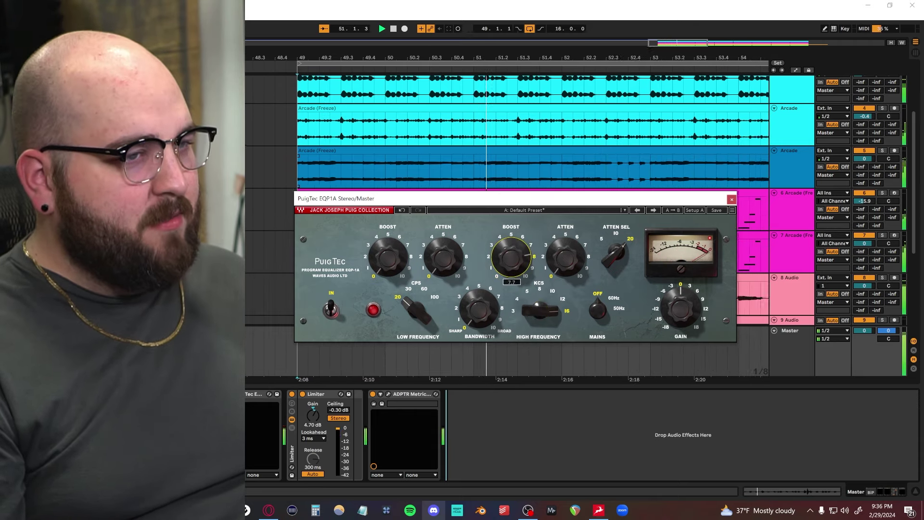
{"action": "mouse_move", "coordinate": [511, 257]}
{"action": "left_mouse_down"}
{"action": "mouse_move", "coordinate": [511, 283]}
{"action": "mouse_move", "coordinate": [510, 267]}
{"action": "mouse_move", "coordinate": [510, 275]}
{"action": "left_mouse_up"}
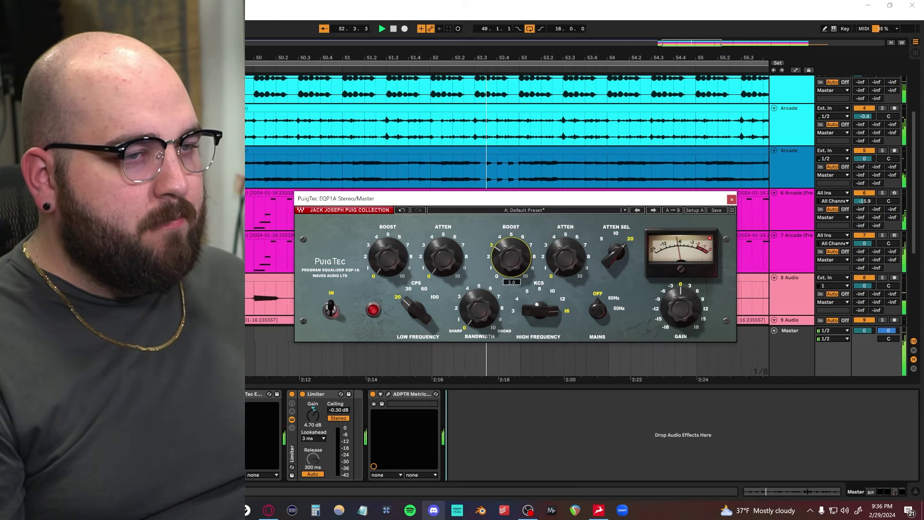
{"action": "key", "text": "space"}
Dial in a slight high-frequency attenuation on the PuigTec EQP1A, auditioning it during playback.
{"action": "left_click_drag", "start_coordinate": [566, 269], "coordinate": [566, 267]}
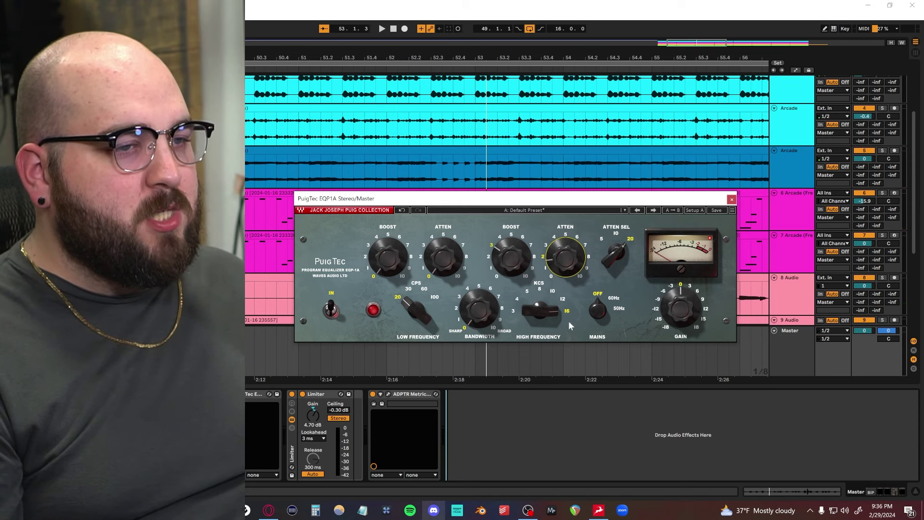
{"action": "left_click_drag", "start_coordinate": [566, 257], "coordinate": [575, 308]}
{"action": "key", "text": "space"}
{"action": "left_click_drag", "start_coordinate": [568, 273], "coordinate": [568, 268]}
{"action": "key", "text": "space"}
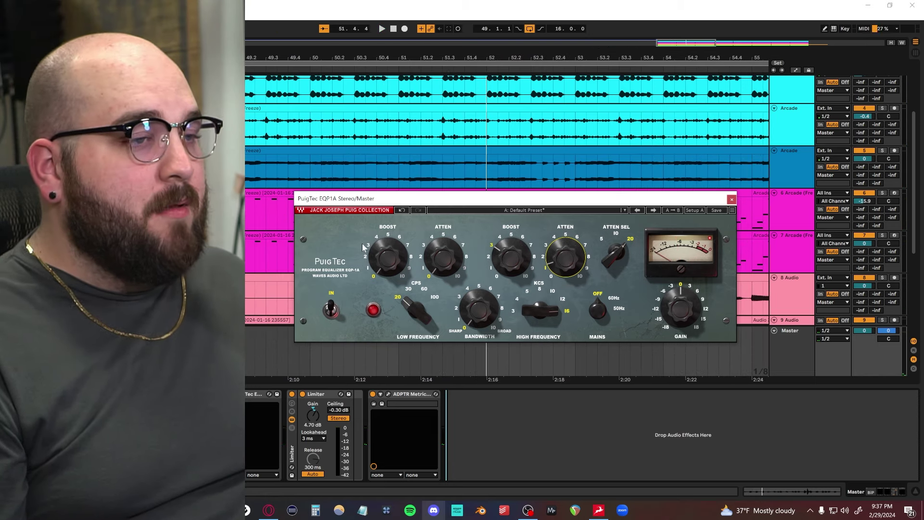
During playback, raise the PuigTec's low-frequency boost to about 2 and its low-frequency attenuation to 1.2.
{"action": "key", "text": "space"}
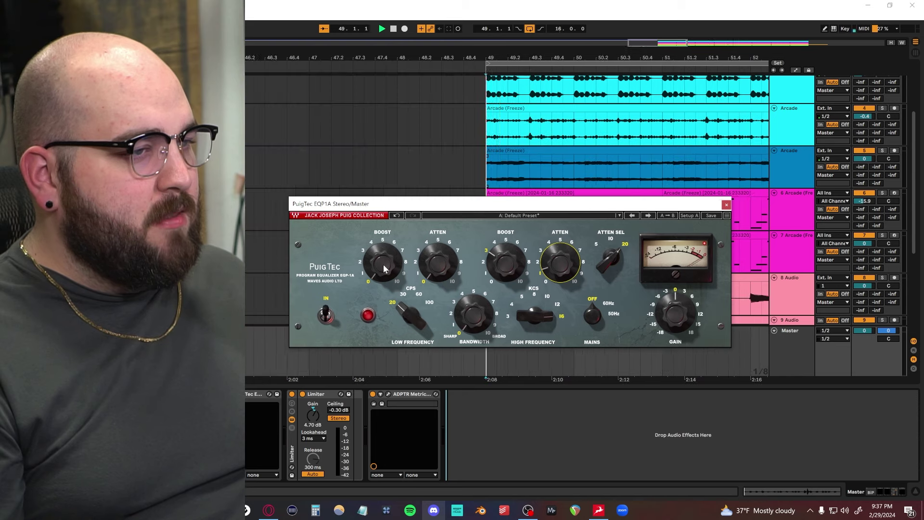
{"action": "left_click_drag", "start_coordinate": [381, 273], "coordinate": [381, 250]}
{"action": "left_click_drag", "start_coordinate": [346, 203], "coordinate": [389, 204]}
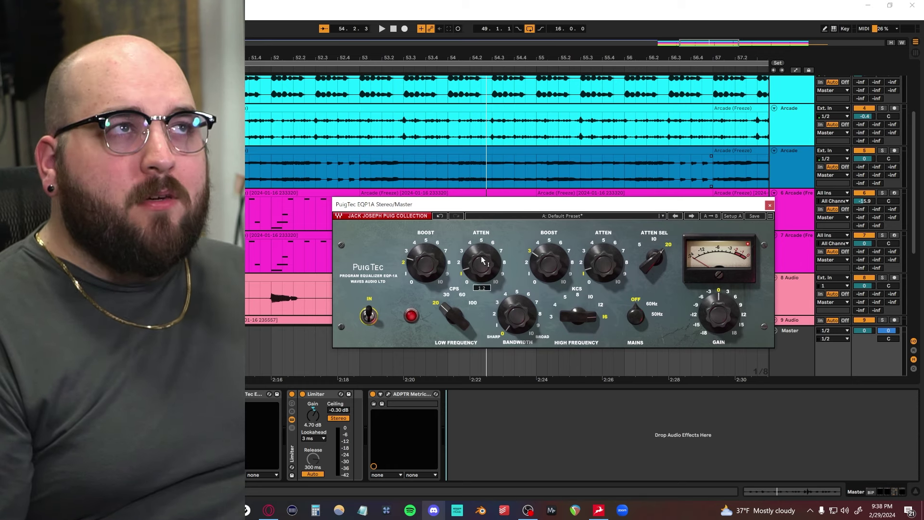
Try exaggerated PuigTec moves with the low boost at 5.9, the high boost at 8.0 and the low attenuation at 3.1.
{"action": "left_click_drag", "start_coordinate": [415, 218], "coordinate": [401, 213]}
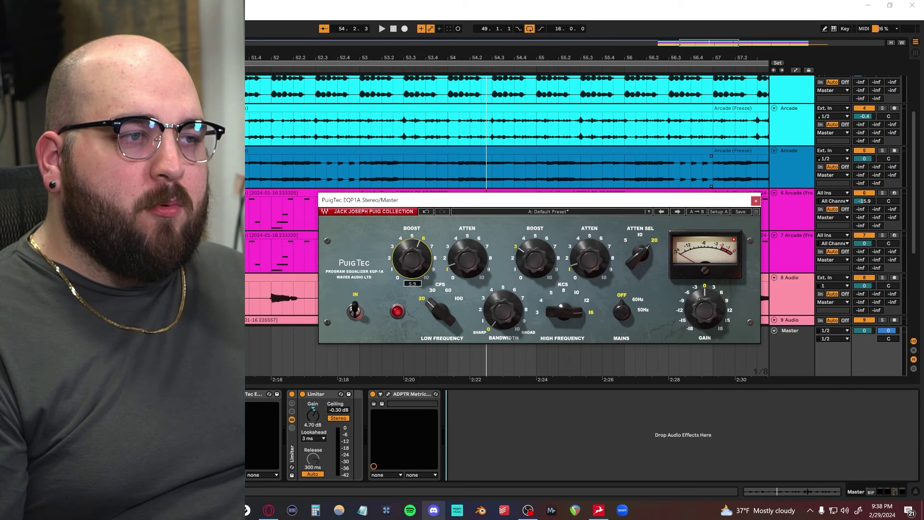
{"action": "left_click_drag", "start_coordinate": [542, 274], "coordinate": [541, 257]}
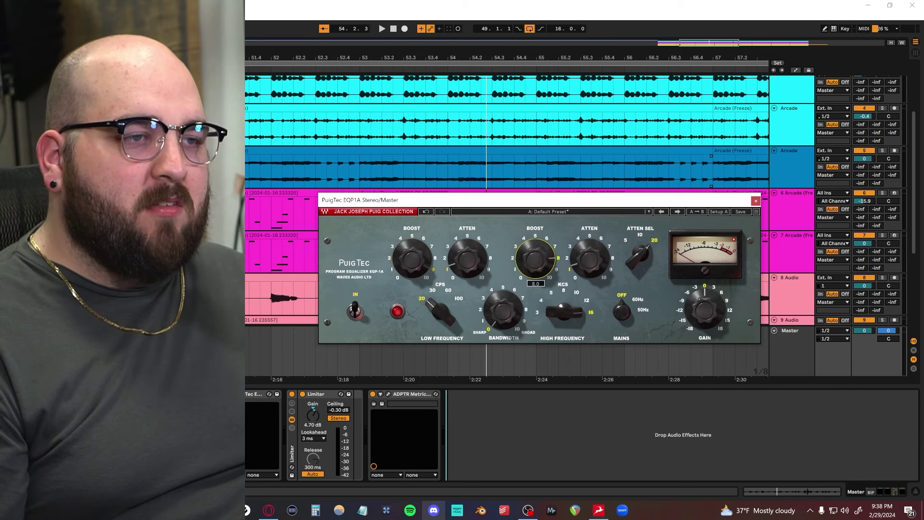
{"action": "left_click_drag", "start_coordinate": [453, 272], "coordinate": [453, 254]}
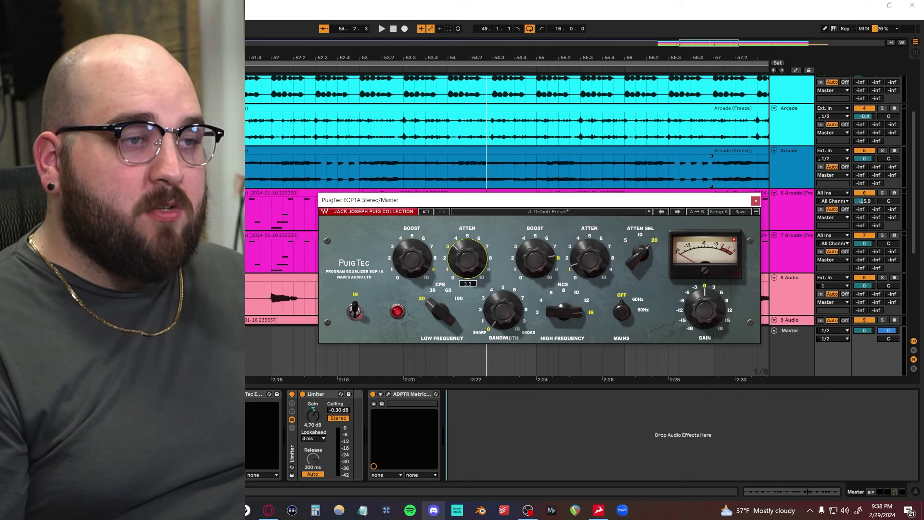
{"action": "left_click", "coordinate": [412, 255], "text": "alt"}
{"action": "left_click", "coordinate": [535, 256], "text": "alt"}
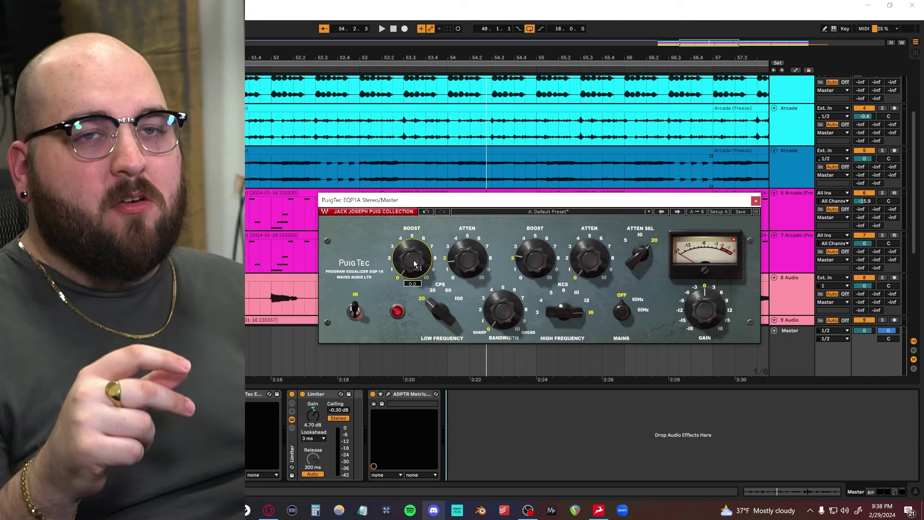
{"action": "left_click_drag", "start_coordinate": [445, 201], "coordinate": [432, 177]}
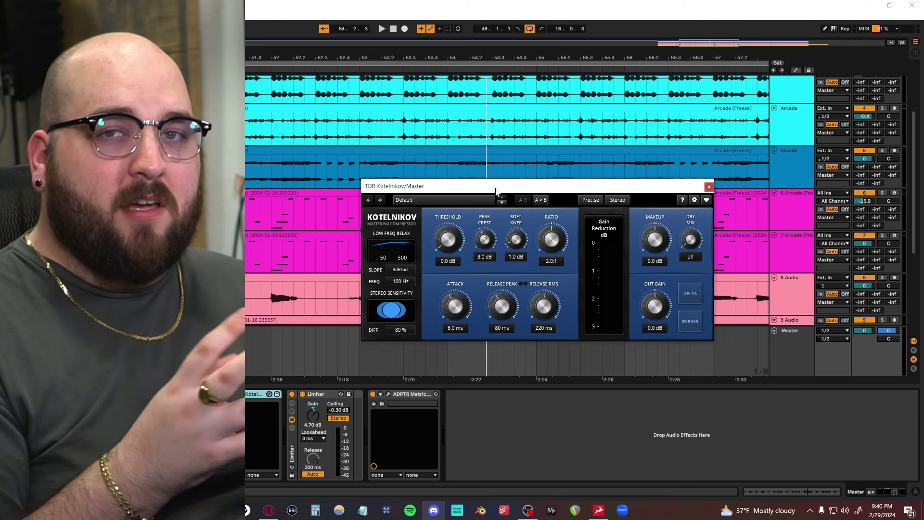
In the master's TDR Kotelnikov, set a -10.7 dB threshold with a 31 ms attack, and re-enable the limiter with its gain at -3.50 dB.
{"action": "left_click_drag", "start_coordinate": [495, 190], "coordinate": [484, 174]}
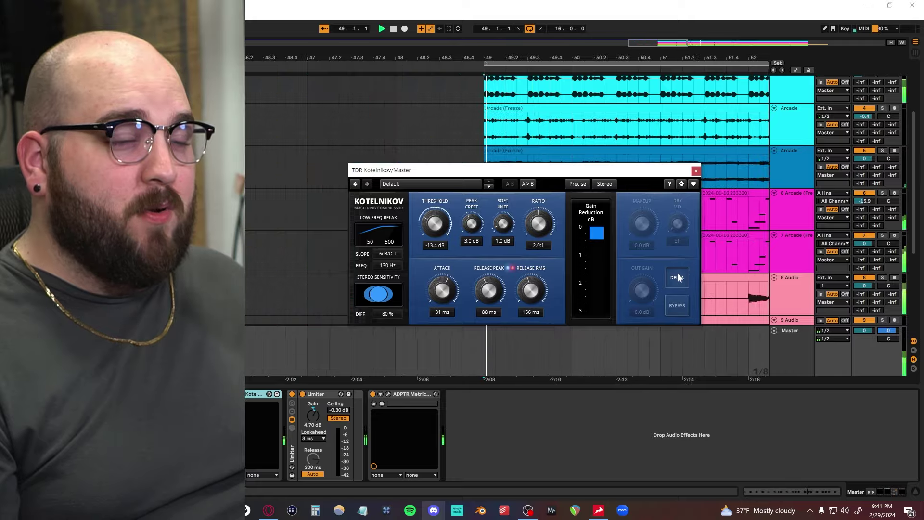
{"action": "left_click_drag", "start_coordinate": [440, 168], "coordinate": [436, 192]}
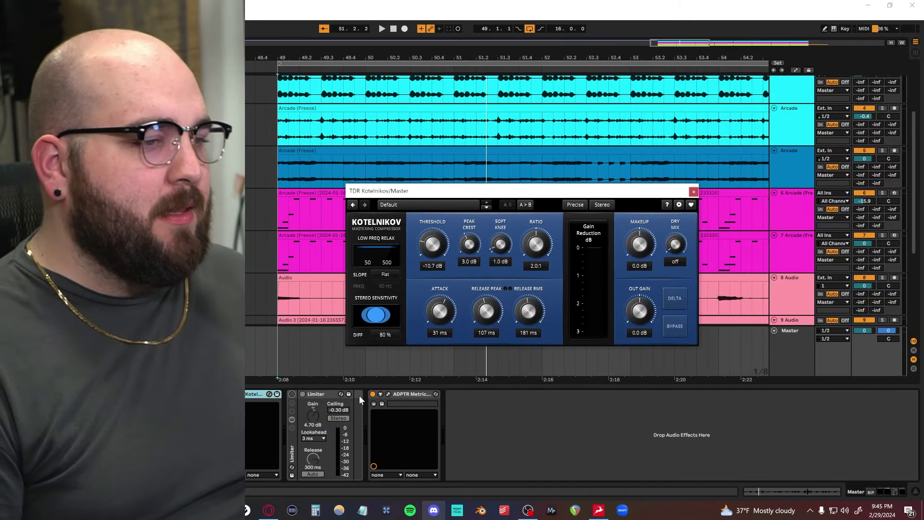
{"action": "left_click", "coordinate": [359, 395]}
{"action": "left_click_drag", "start_coordinate": [475, 192], "coordinate": [511, 173]}
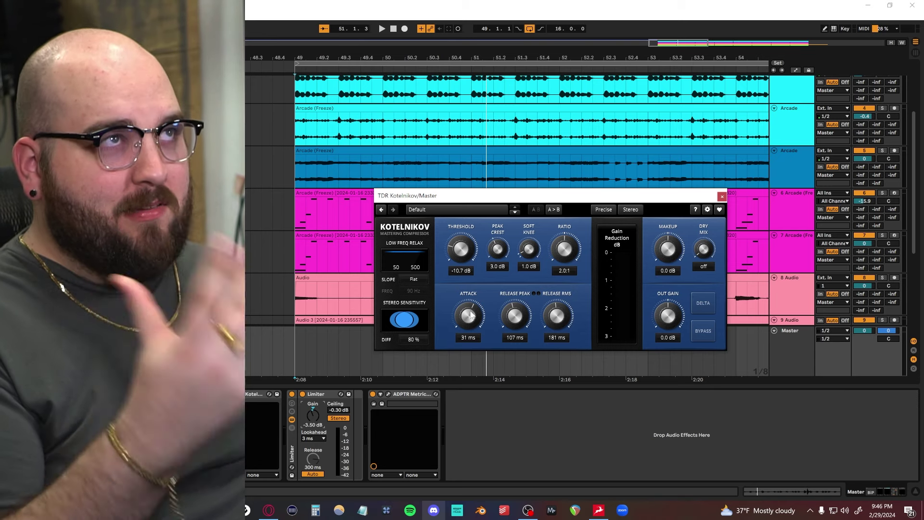
Set Kotelnikov's RMS release to 170 ms and, listening to the delta signal during playback, lower the threshold to -11.0 dB.
{"action": "left_click_drag", "start_coordinate": [557, 315], "coordinate": [557, 319]}
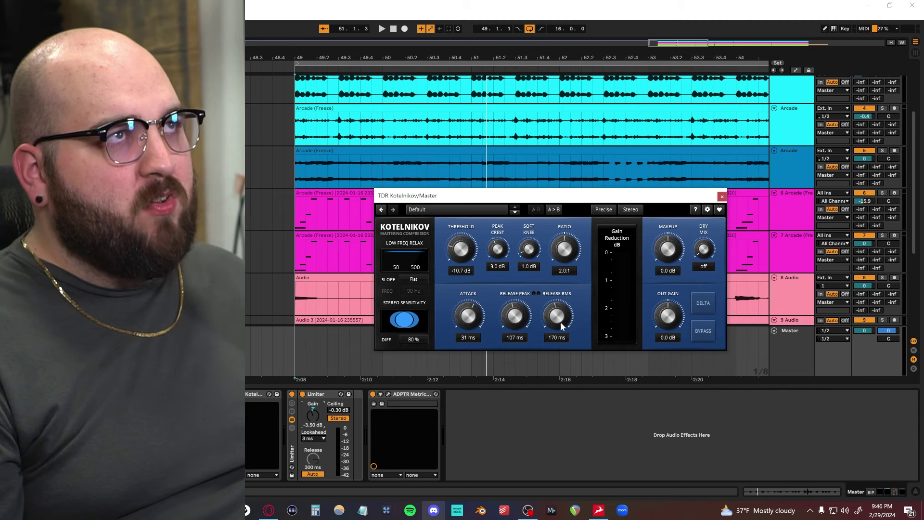
{"action": "left_click", "coordinate": [714, 329]}
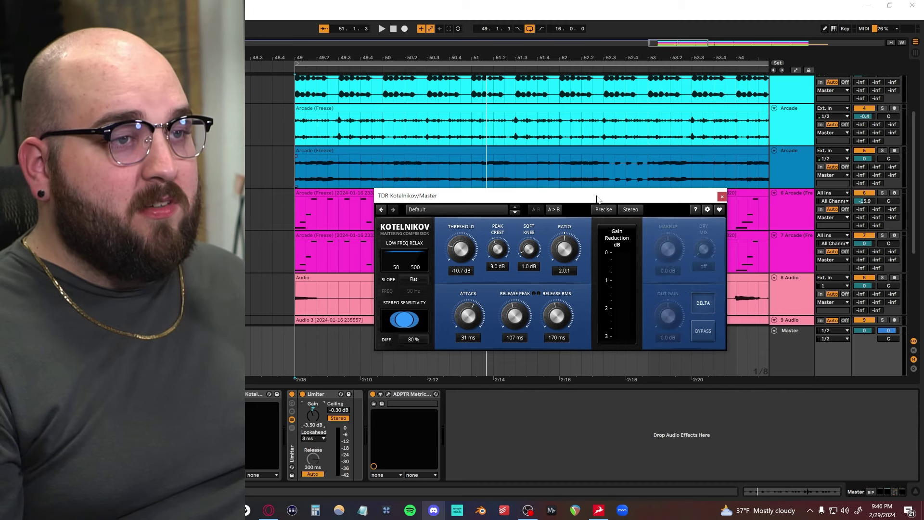
{"action": "left_click_drag", "start_coordinate": [596, 199], "coordinate": [596, 192]}
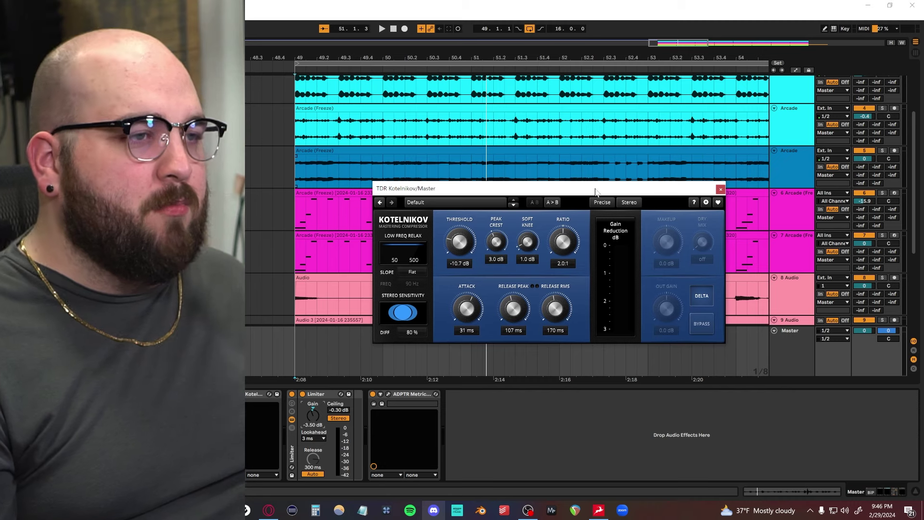
{"action": "left_click_drag", "start_coordinate": [596, 191], "coordinate": [595, 200]}
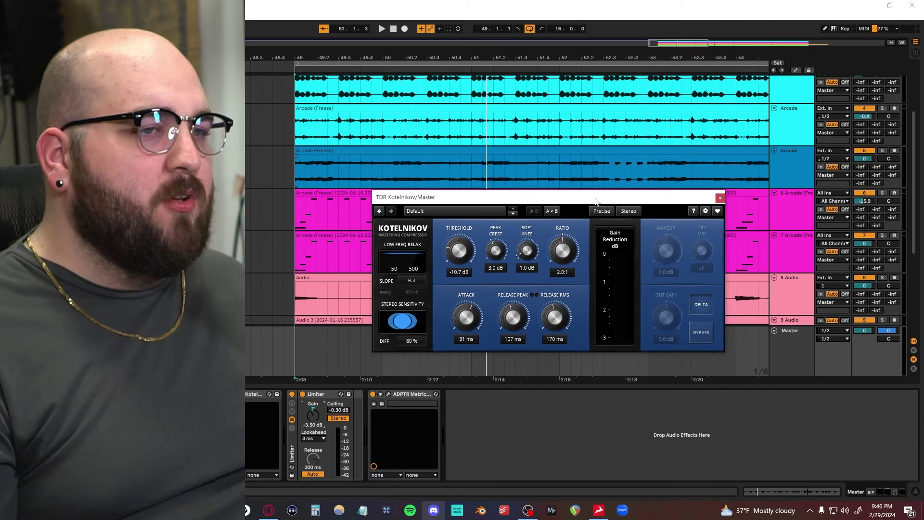
{"action": "key", "text": "space"}
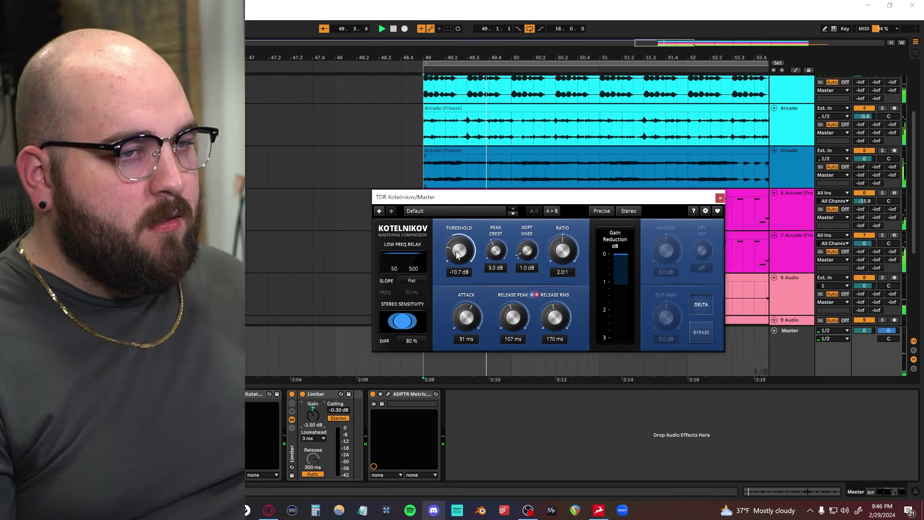
{"action": "mouse_move", "coordinate": [456, 251]}
{"action": "left_mouse_down"}
{"action": "mouse_move", "coordinate": [452, 229]}
{"action": "mouse_move", "coordinate": [456, 250]}
{"action": "left_mouse_up"}
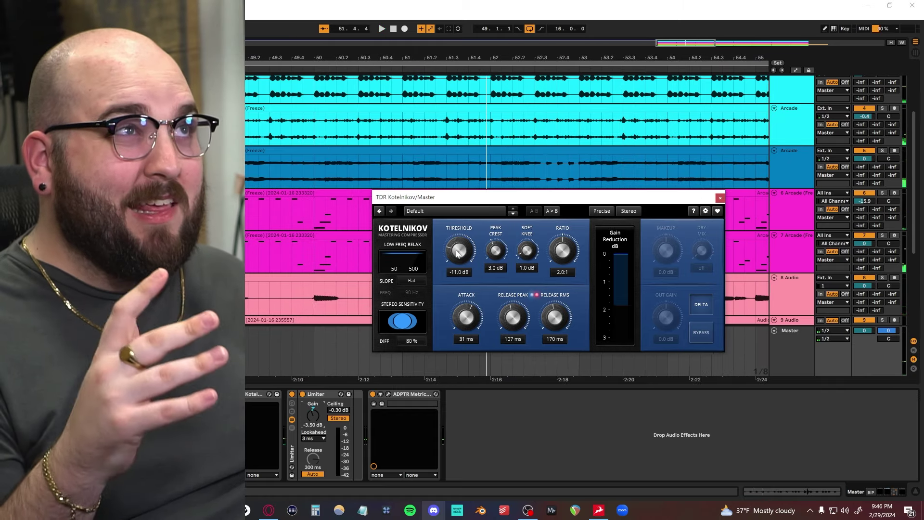
{"action": "key", "text": "space"}
Switch off delta listening and compare the compressor bypassed and active during playback.
{"action": "left_click", "coordinate": [702, 307]}
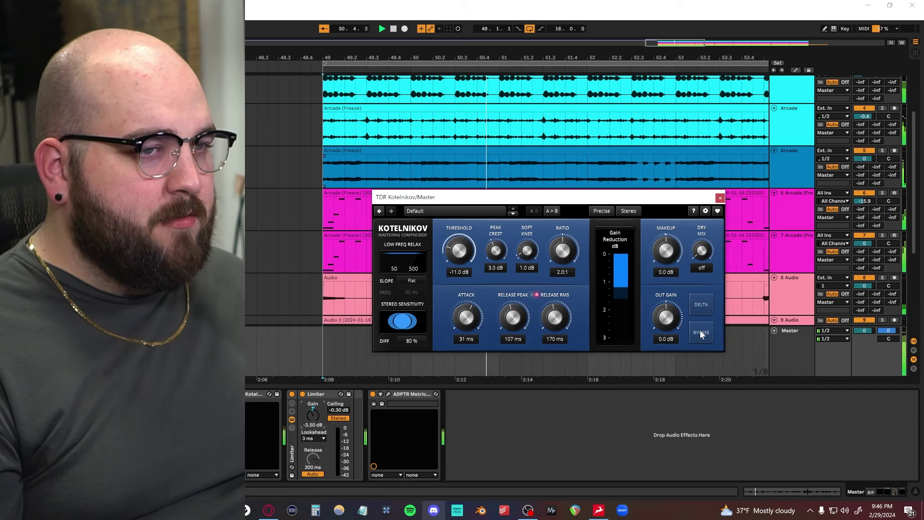
{"action": "left_click", "coordinate": [700, 333]}
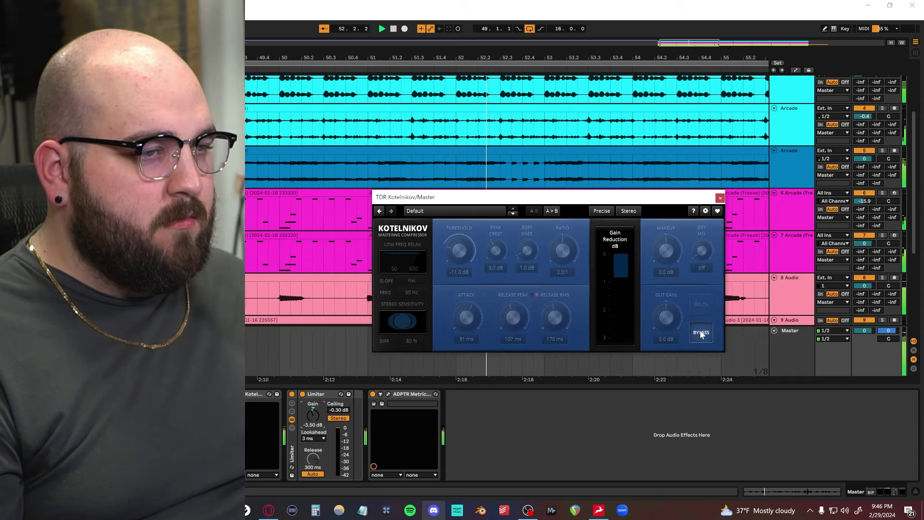
{"action": "left_click", "coordinate": [701, 332]}
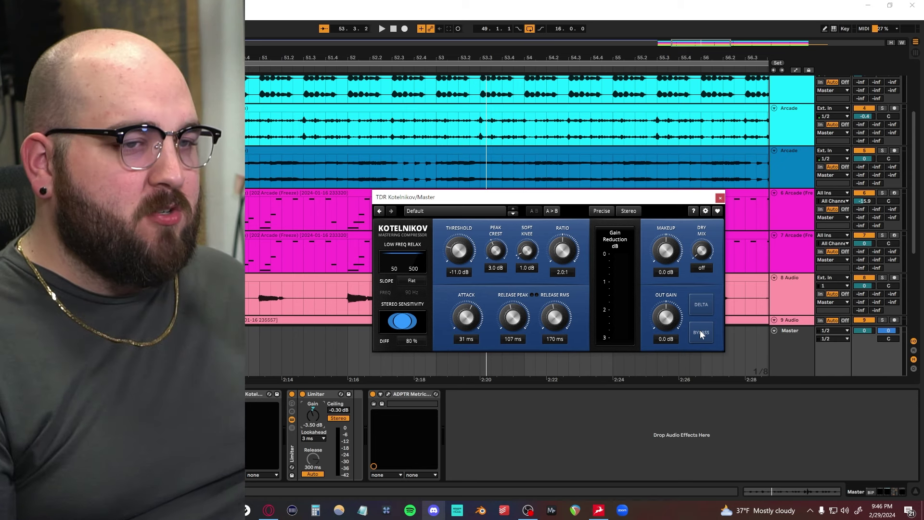
{"action": "key", "text": "space"}
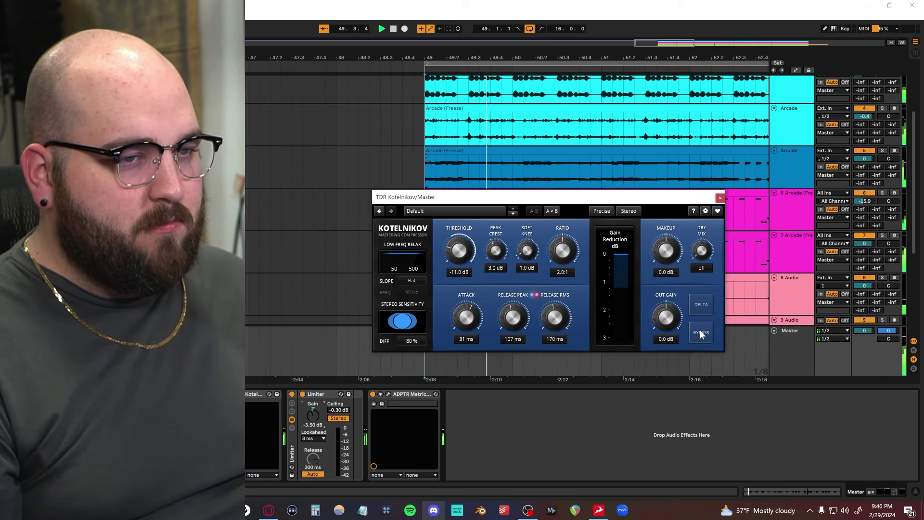
{"action": "left_click", "coordinate": [700, 332]}
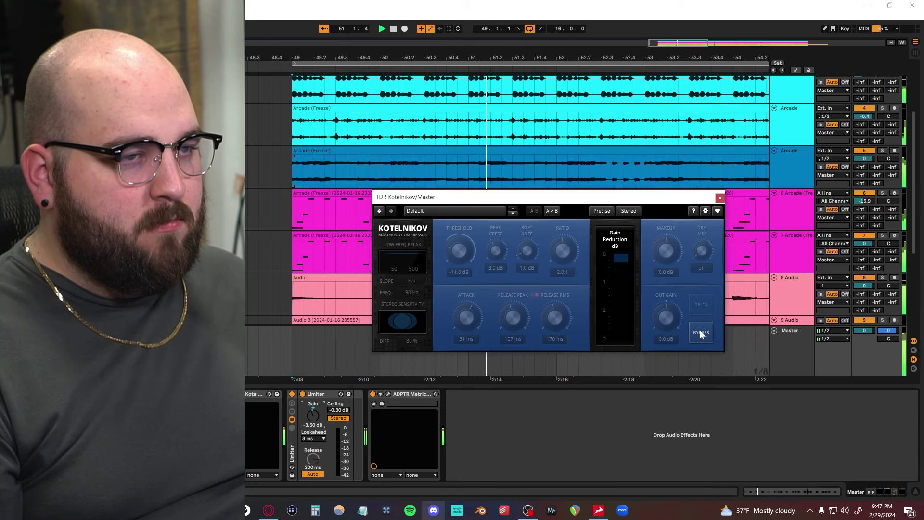
{"action": "left_click", "coordinate": [701, 332]}
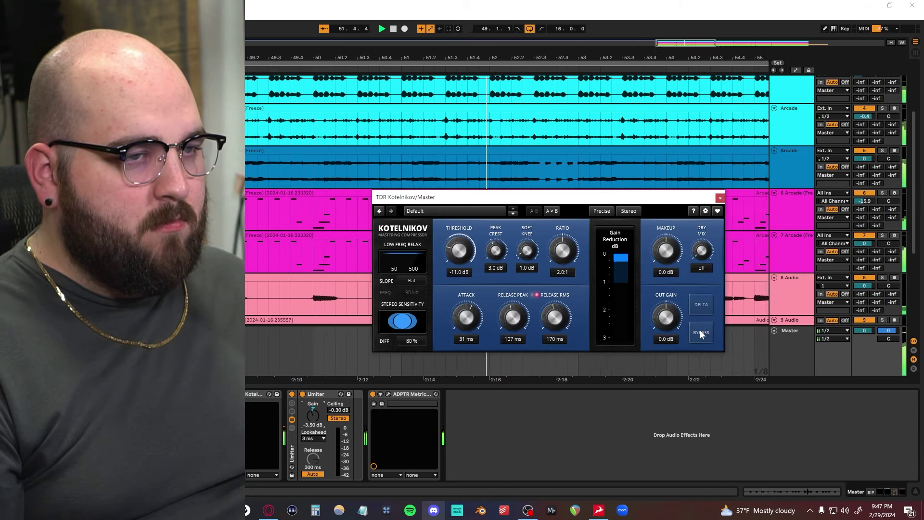
Set Kotelnikov's low-frequency relax to 3 dB/oct at 120 Hz, with a 21 ms attack and a 130 ms peak release.
{"action": "left_click", "coordinate": [411, 280]}
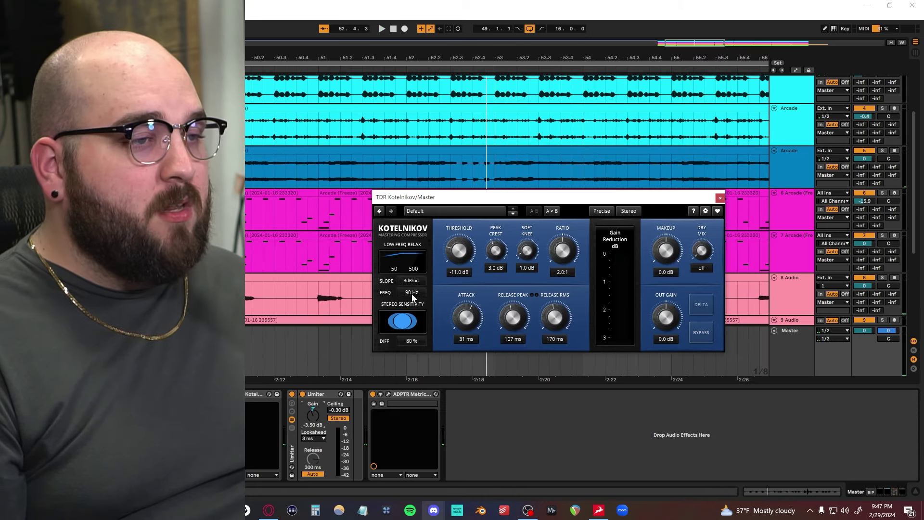
{"action": "left_click", "coordinate": [411, 293]}
{"action": "type", "text": "12"}
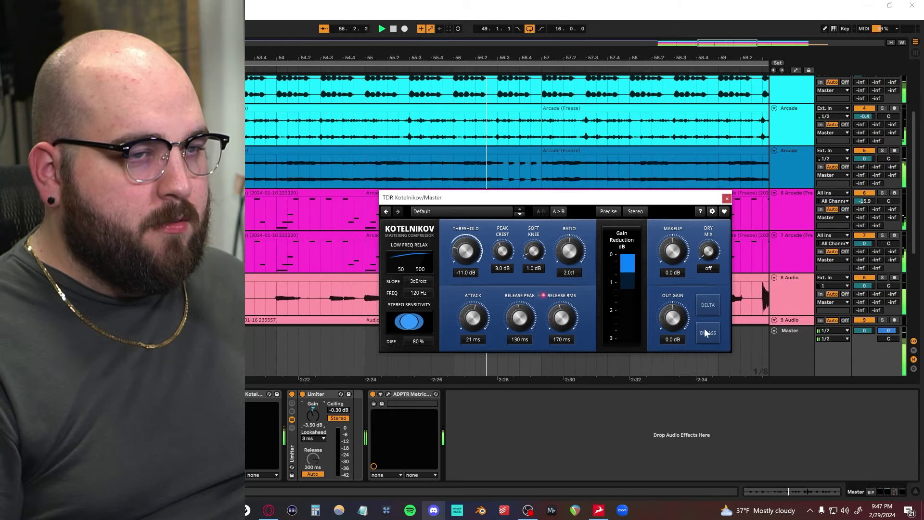
Check the revised compression by switching Kotelnikov's bypass and delta modes on and off.
{"action": "left_click", "coordinate": [705, 331]}
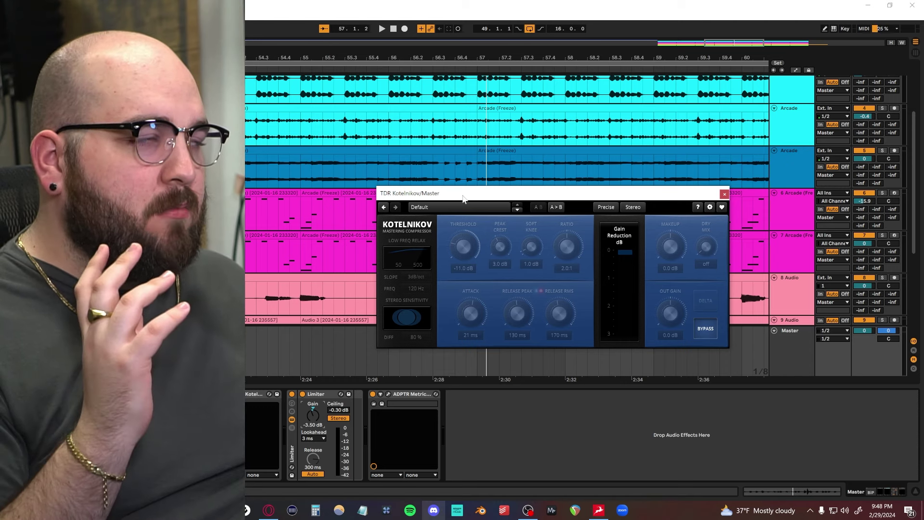
{"action": "left_click", "coordinate": [705, 328]}
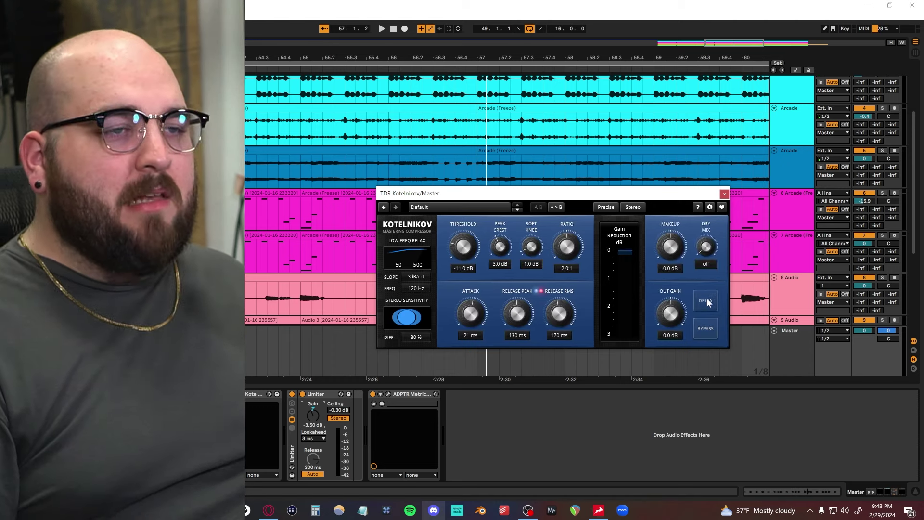
{"action": "left_click", "coordinate": [706, 300]}
{"action": "left_click", "coordinate": [707, 299]}
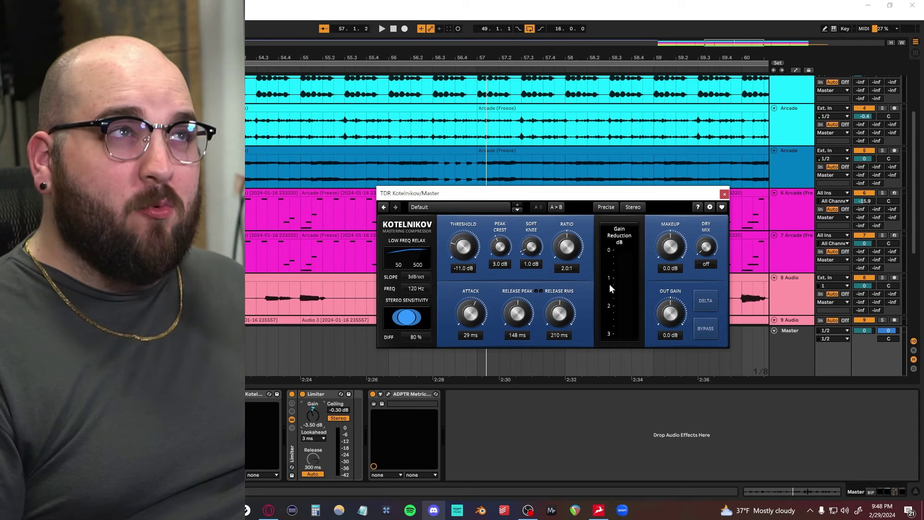
Play the track with Kotelnikov's threshold lowered to -19.2 dB to audition heavier compression.
{"action": "key", "text": "space"}
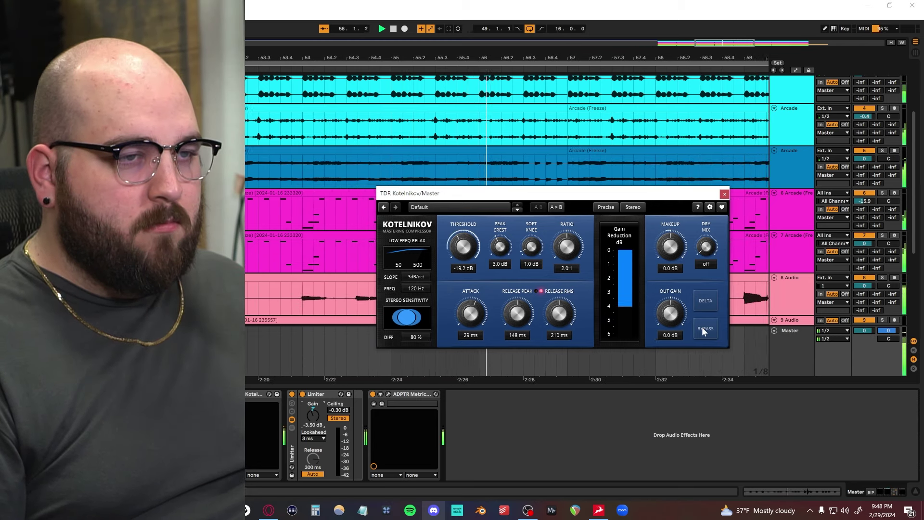
{"action": "key", "text": "space"}
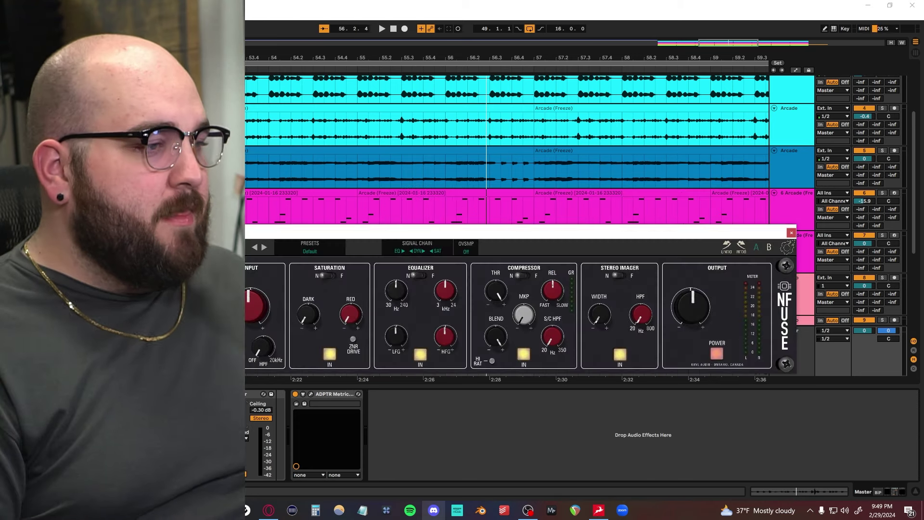
Bring the master's NFuse plugin fully into view and flip its main N/F switch to F and back to N.
{"action": "left_click_drag", "start_coordinate": [365, 236], "coordinate": [428, 200]}
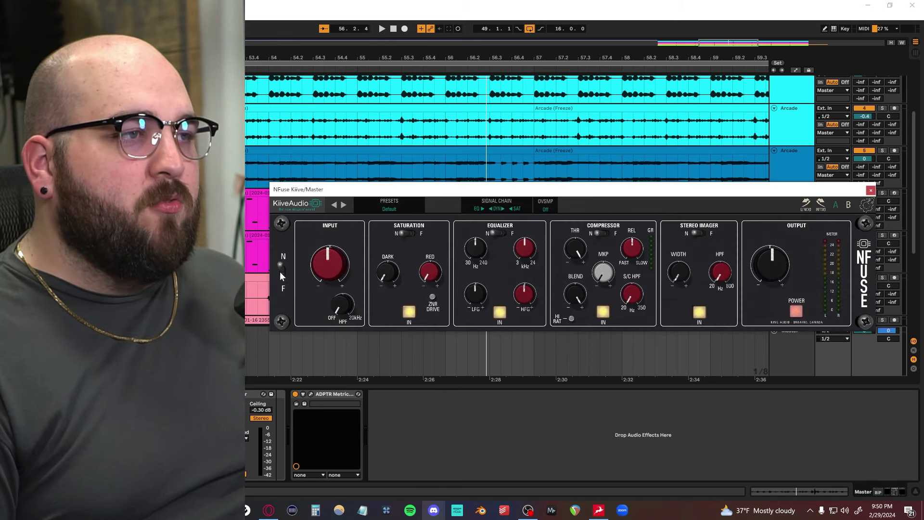
{"action": "left_click", "coordinate": [281, 273]}
{"action": "left_click", "coordinate": [282, 277]}
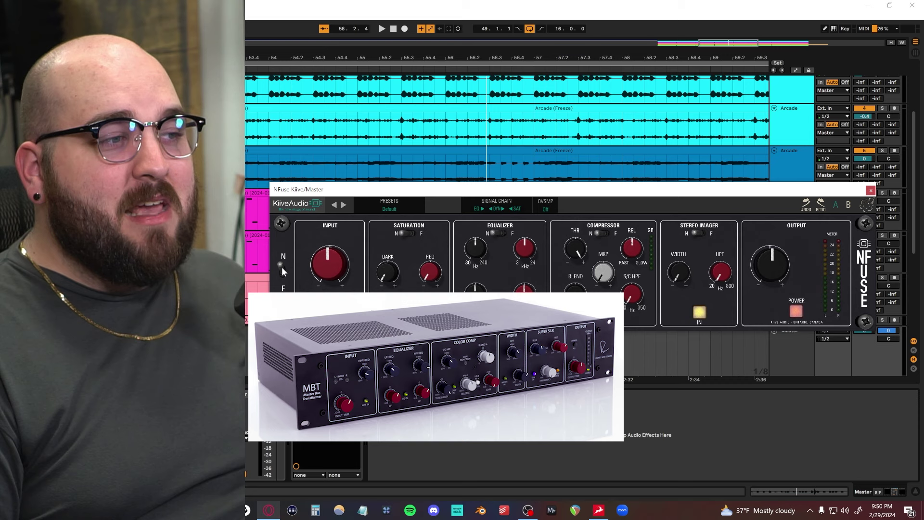
Flip the mode switches of NFuse's Saturation and Equalizer sections to F and back to N to compare their controls.
{"action": "left_click", "coordinate": [282, 268]}
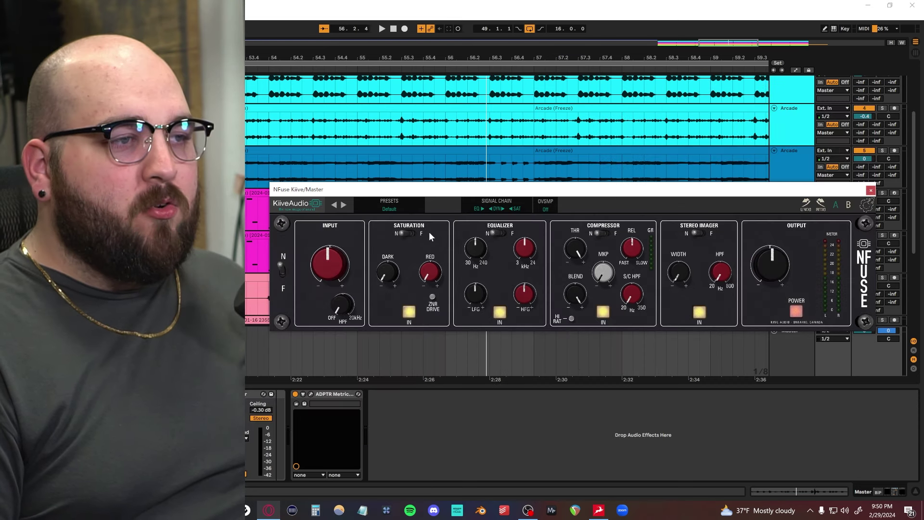
{"action": "left_click", "coordinate": [408, 233]}
{"action": "left_click", "coordinate": [408, 232]}
{"action": "left_click", "coordinate": [490, 231]}
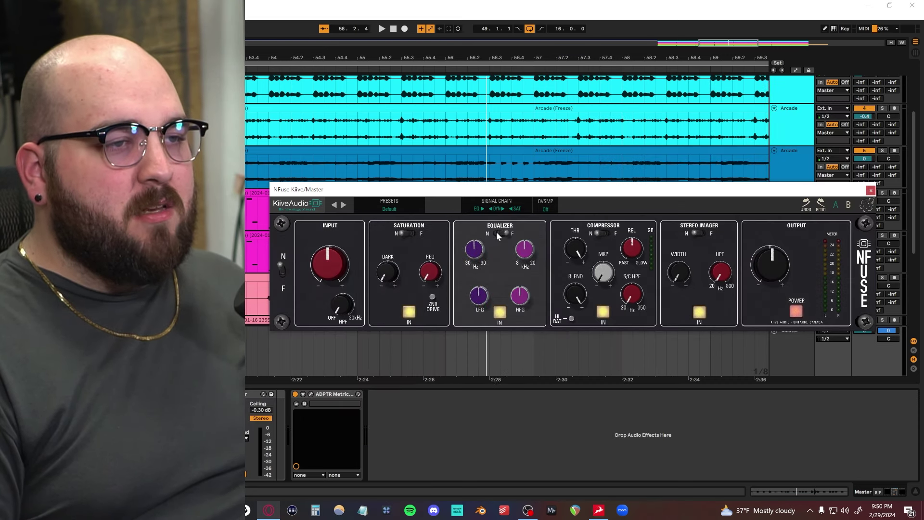
{"action": "left_click", "coordinate": [496, 232]}
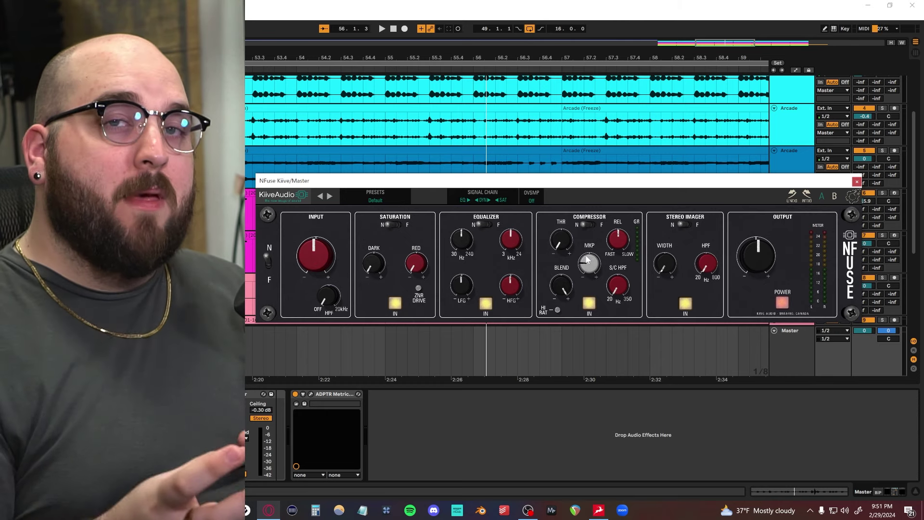
Adjust NFuse's compressor threshold, slow down its release and set the makeup gain while playing the track.
{"action": "mouse_move", "coordinate": [590, 183]}
{"action": "left_mouse_down"}
{"action": "mouse_move", "coordinate": [597, 164]}
{"action": "mouse_move", "coordinate": [590, 174]}
{"action": "left_mouse_up"}
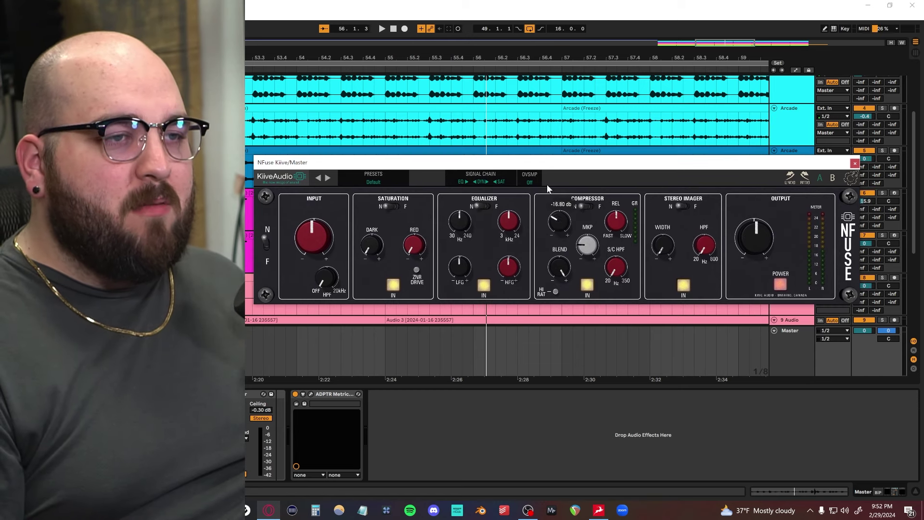
{"action": "left_click_drag", "start_coordinate": [561, 185], "coordinate": [567, 172]}
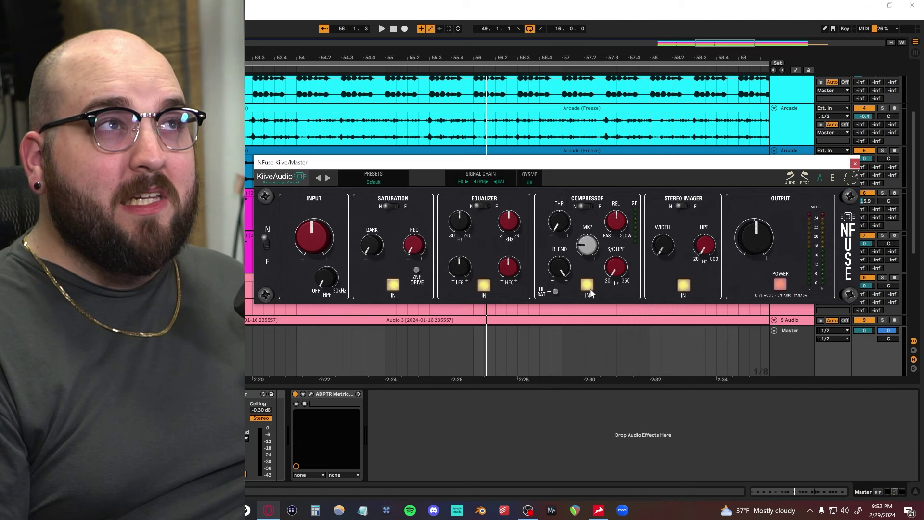
{"action": "key", "text": "space"}
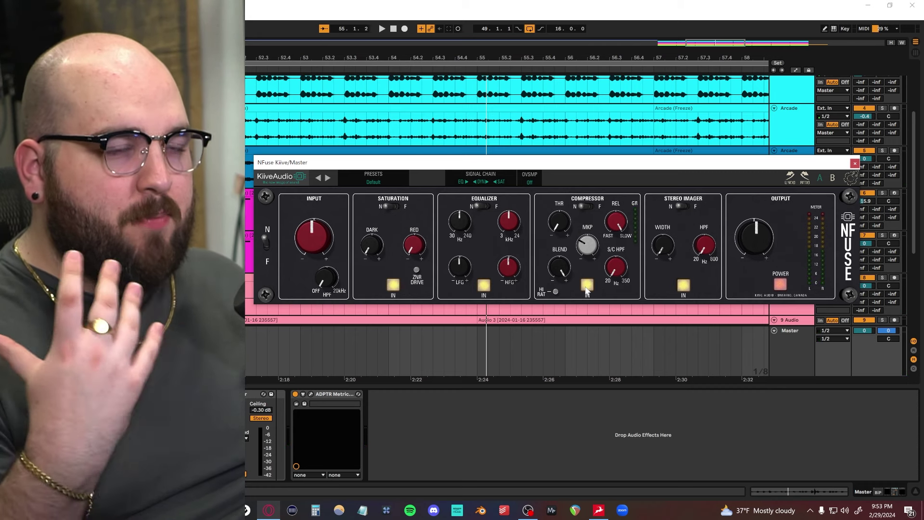
Turn the NFuse compressor's Blend down to its minimum and raise it partway during playback for parallel compression.
{"action": "mouse_move", "coordinate": [559, 269]}
{"action": "left_click_drag", "start_coordinate": [558, 278], "coordinate": [557, 302]}
{"action": "left_click_drag", "start_coordinate": [553, 341], "coordinate": [550, 355]}
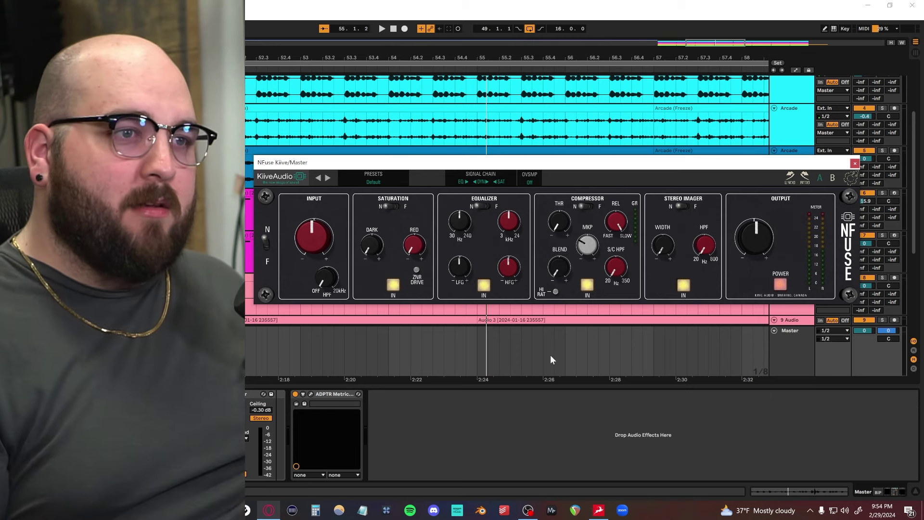
{"action": "key", "text": "space"}
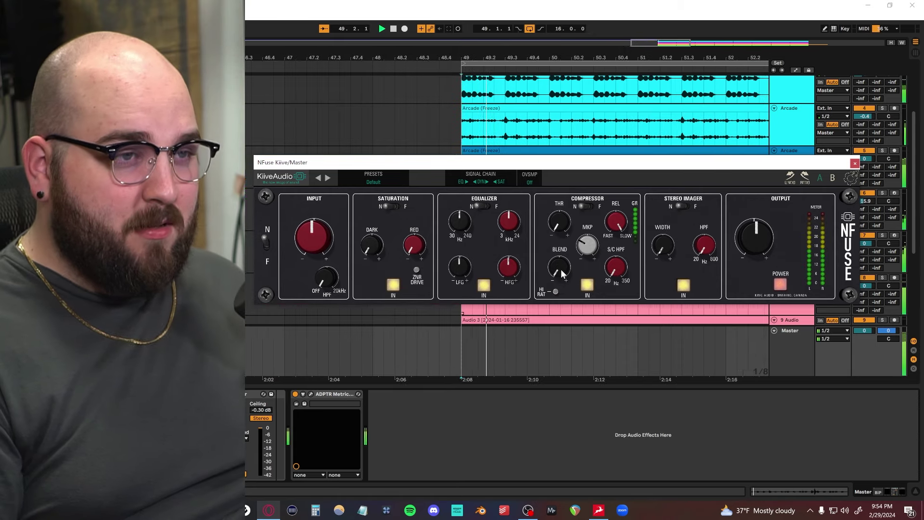
{"action": "mouse_move", "coordinate": [561, 269]}
{"action": "left_mouse_down"}
{"action": "mouse_move", "coordinate": [566, 246]}
{"action": "mouse_move", "coordinate": [561, 255]}
{"action": "left_mouse_up"}
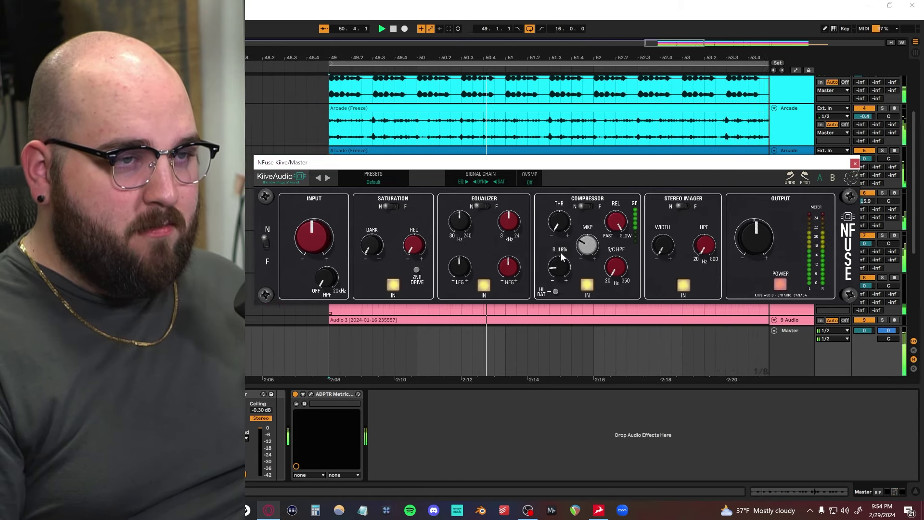
Set NFuse's low EQ frequency to 83 Hz and bypass both the compressor and equalizer sections.
{"action": "left_click", "coordinate": [588, 286]}
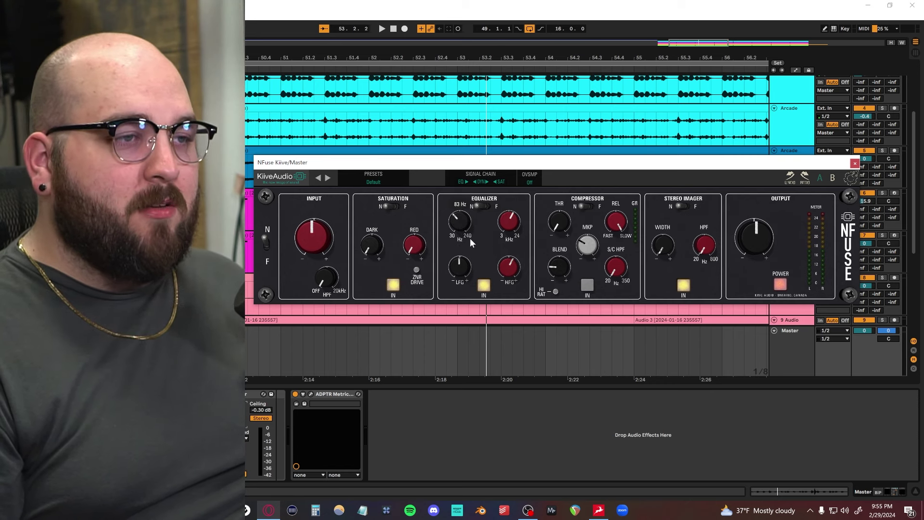
{"action": "left_click", "coordinate": [484, 285]}
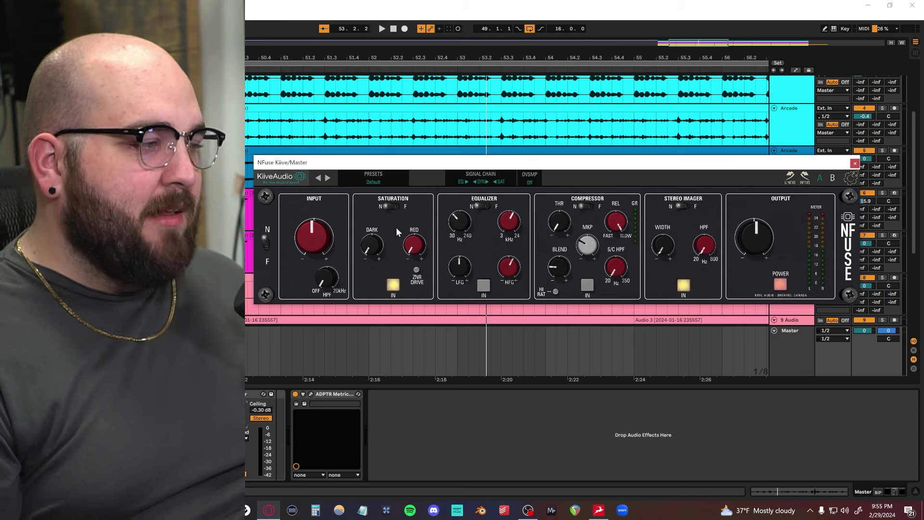
{"action": "left_click_drag", "start_coordinate": [407, 163], "coordinate": [403, 164]}
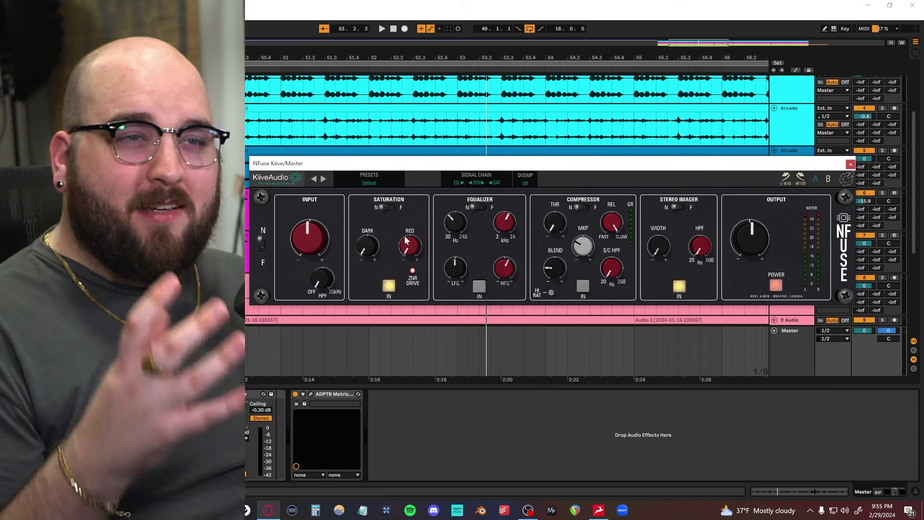
Turn off ZNR Drive in NFuse's Saturation section and switch that section to F mode.
{"action": "left_click", "coordinate": [412, 271]}
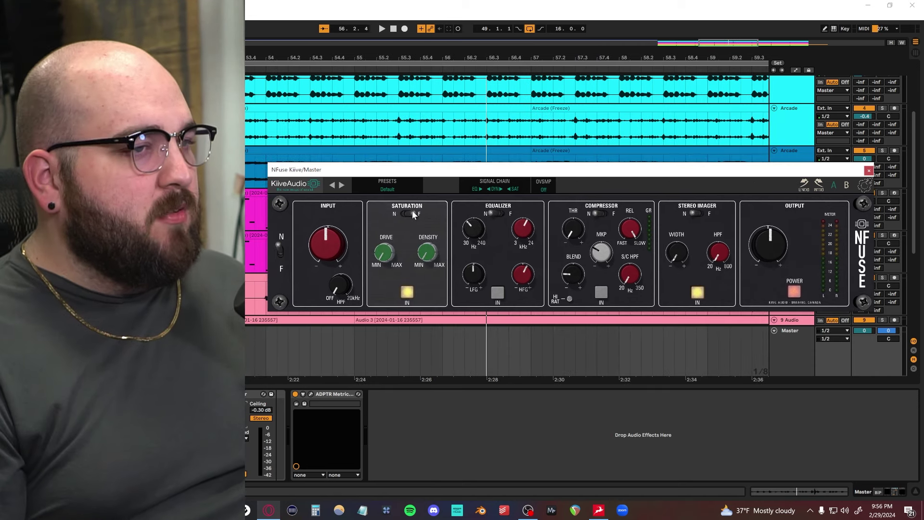
{"action": "left_click", "coordinate": [411, 214]}
{"action": "left_click", "coordinate": [410, 214]}
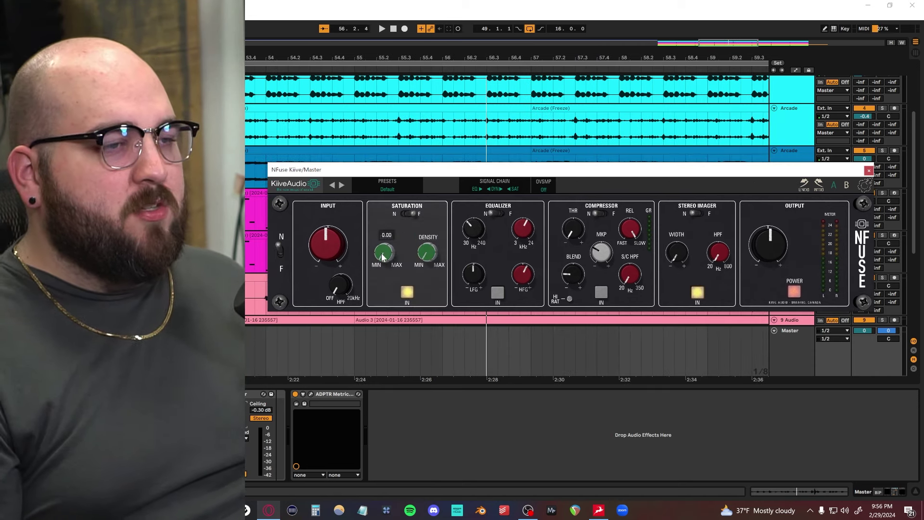
Audition a higher saturation Drive, and settle on low Drive and Density amounts while playing the track.
{"action": "key", "text": "space"}
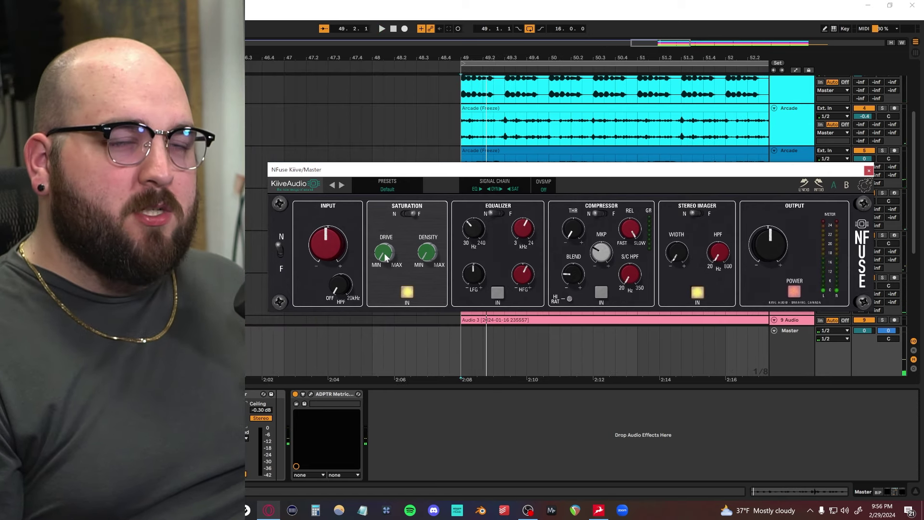
{"action": "key", "text": "space"}
{"action": "left_click_drag", "start_coordinate": [384, 253], "coordinate": [392, 178]}
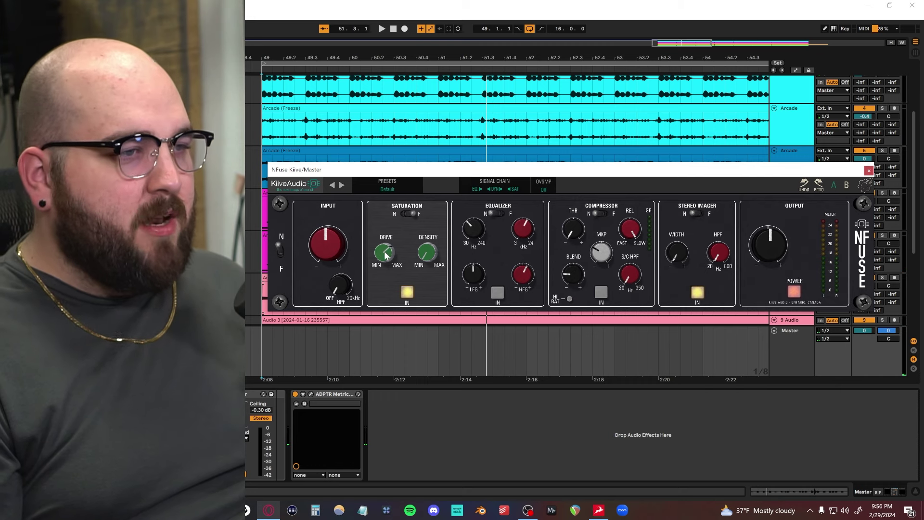
{"action": "left_click_drag", "start_coordinate": [383, 266], "coordinate": [382, 291]}
{"action": "key", "text": "space"}
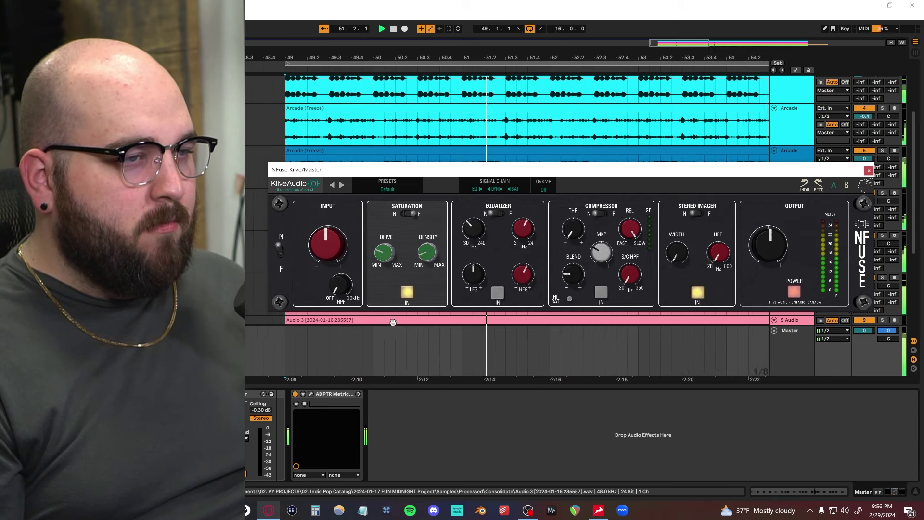
Compare the Saturation section off and on during playback, and leave it bypassed.
{"action": "left_click", "coordinate": [406, 293]}
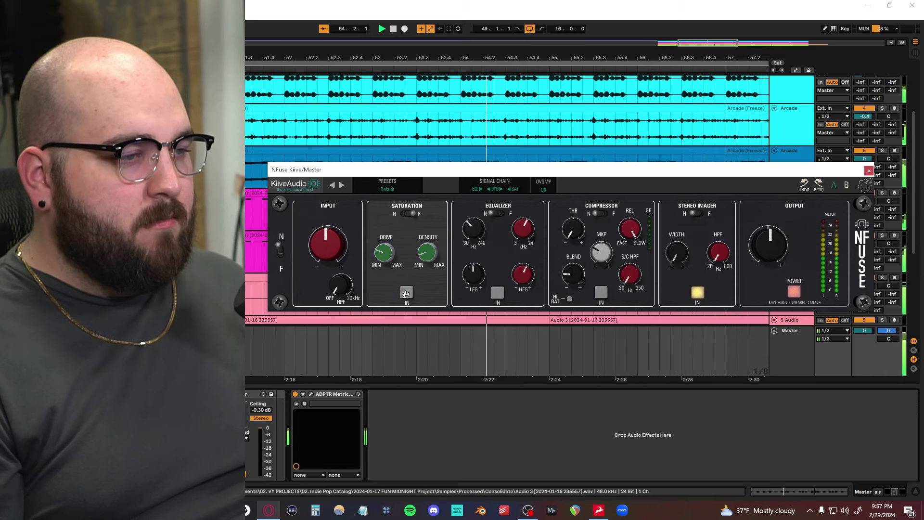
{"action": "left_click", "coordinate": [406, 292]}
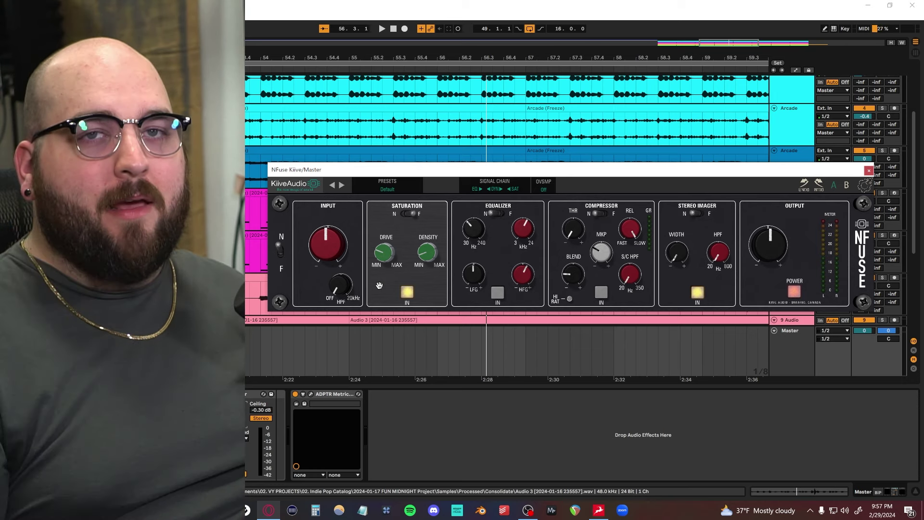
{"action": "mouse_move", "coordinate": [402, 171]}
{"action": "left_mouse_down"}
{"action": "mouse_move", "coordinate": [330, 202]}
{"action": "mouse_move", "coordinate": [391, 202]}
{"action": "mouse_move", "coordinate": [405, 184]}
{"action": "left_mouse_up"}
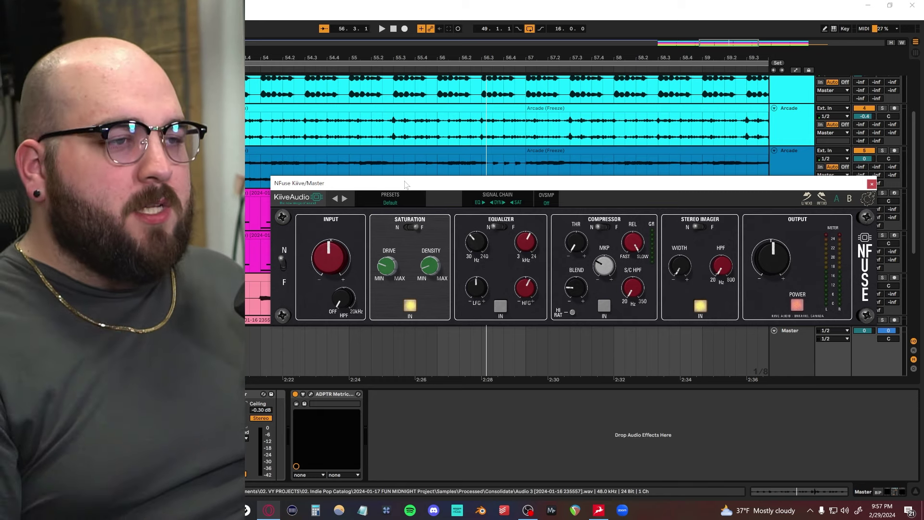
{"action": "left_click_drag", "start_coordinate": [405, 184], "coordinate": [388, 180]}
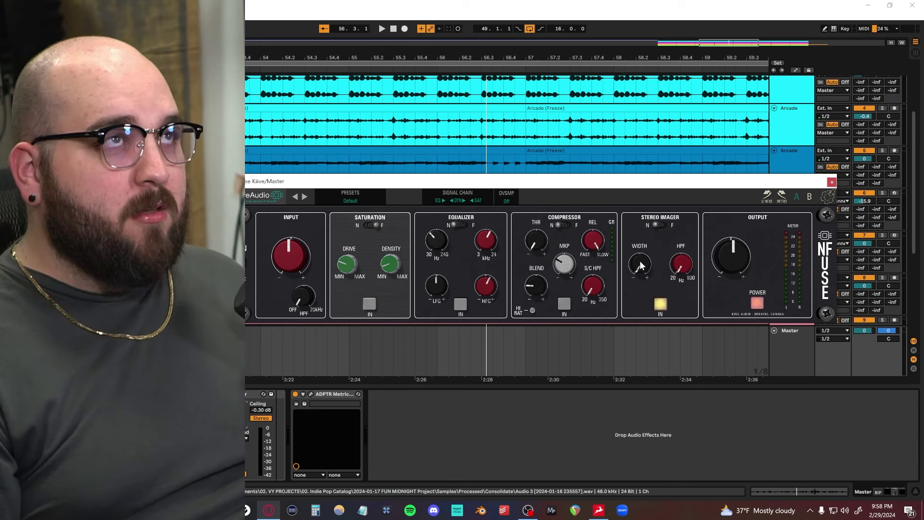
Raise the Stereo Imager's HPF frequency and audition a wider Width during playback before pulling the Width back down.
{"action": "key", "text": "space"}
{"action": "mouse_move", "coordinate": [639, 264]}
{"action": "left_mouse_down"}
{"action": "mouse_move", "coordinate": [649, 180]}
{"action": "mouse_move", "coordinate": [642, 274]}
{"action": "left_mouse_up"}
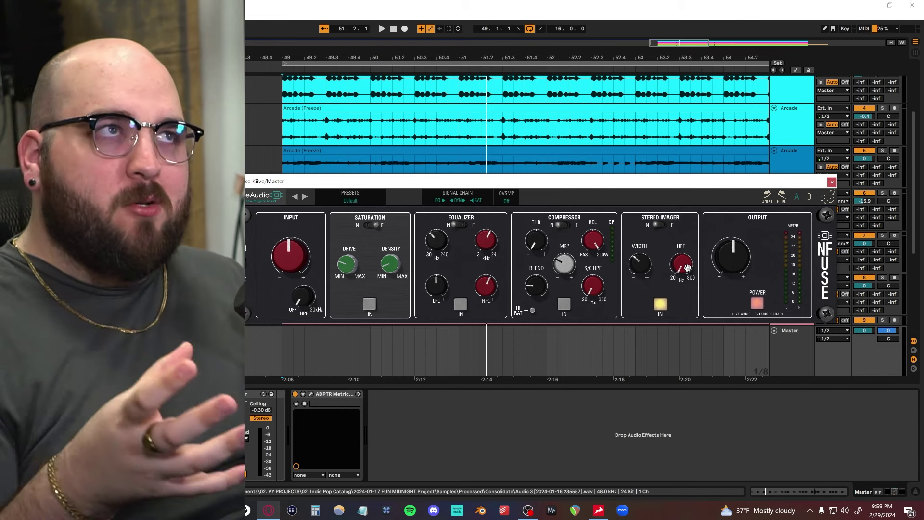
{"action": "left_click_drag", "start_coordinate": [687, 267], "coordinate": [703, 228]}
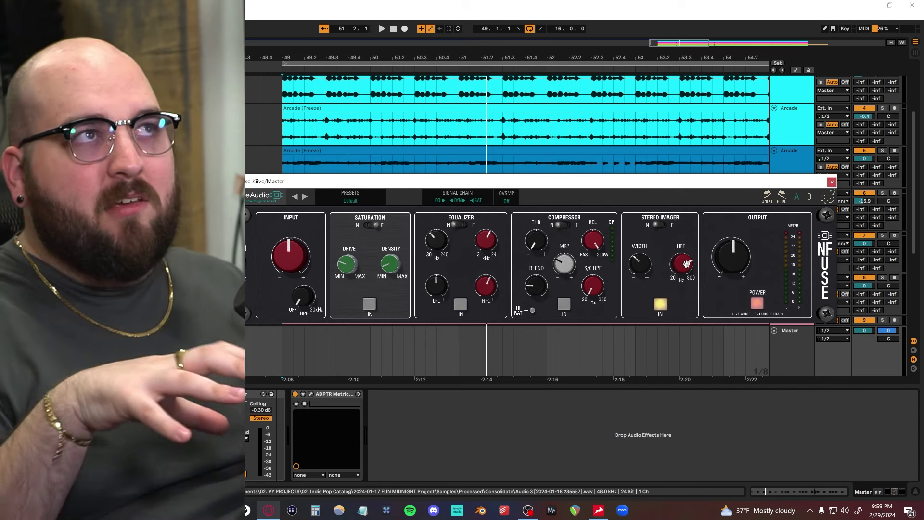
{"action": "left_click_drag", "start_coordinate": [686, 263], "coordinate": [638, 300]}
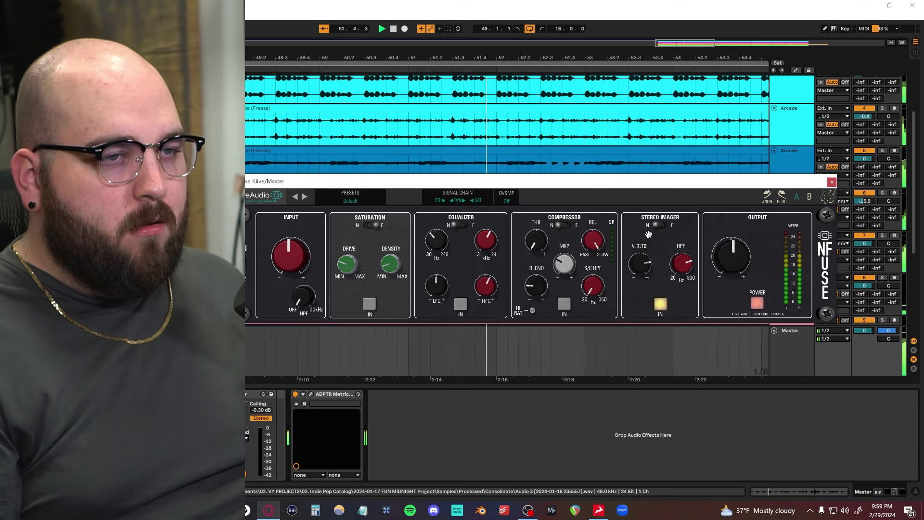
{"action": "left_click_drag", "start_coordinate": [655, 281], "coordinate": [655, 282]}
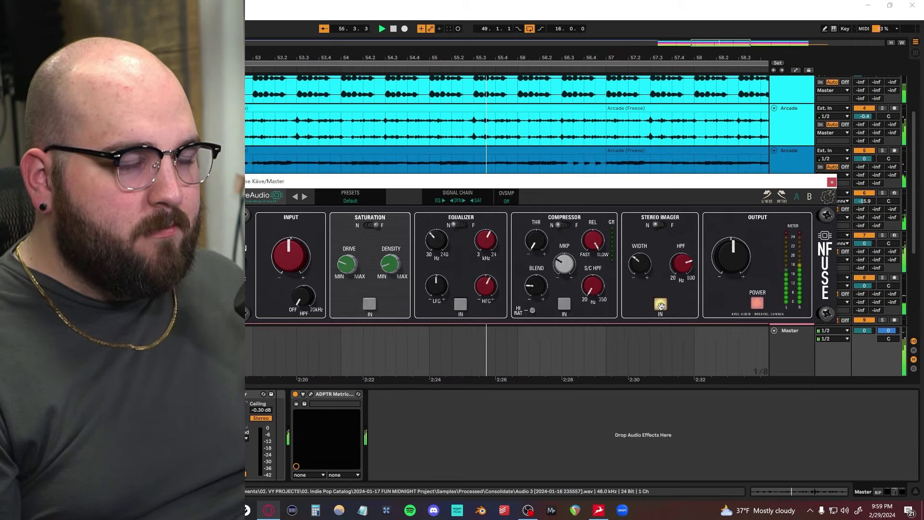
Compare the Stereo Imager off and on during playback, and leave it bypassed.
{"action": "left_click", "coordinate": [661, 305]}
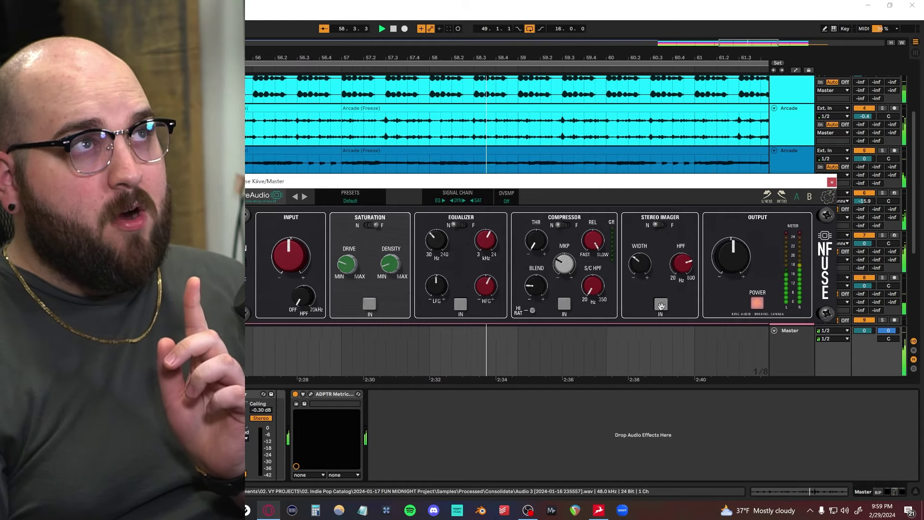
{"action": "left_click", "coordinate": [661, 304]}
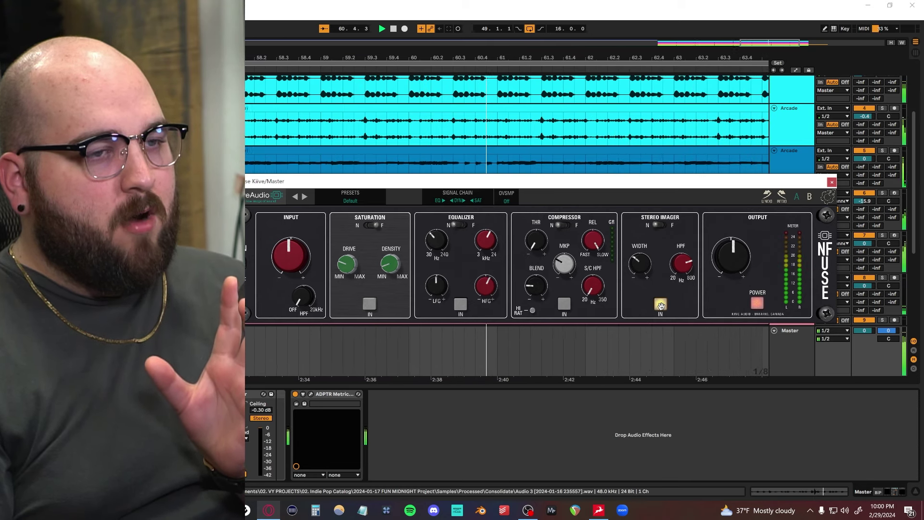
{"action": "left_click", "coordinate": [661, 305]}
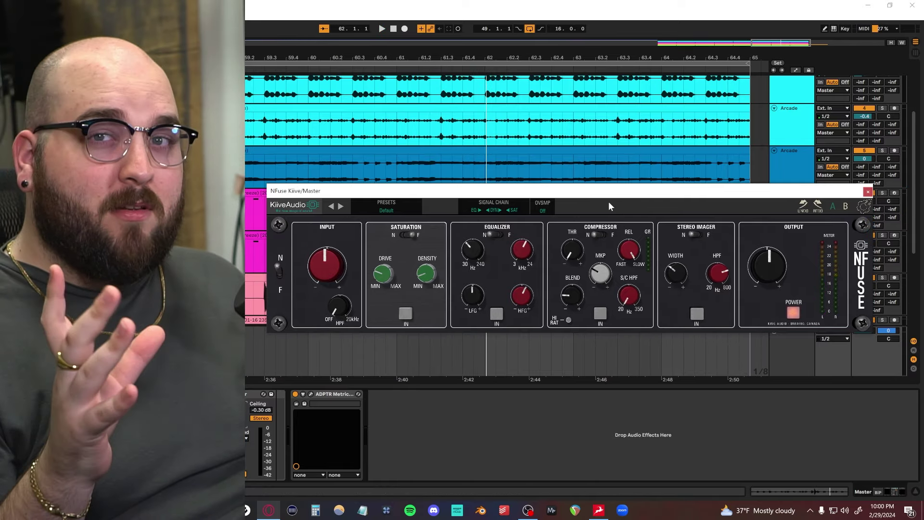
{"action": "left_click_drag", "start_coordinate": [498, 191], "coordinate": [490, 199]}
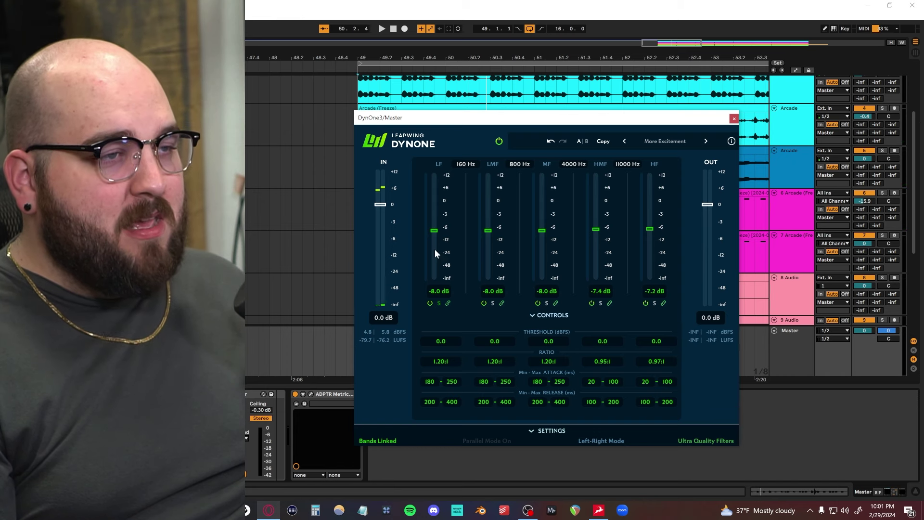
Solo the LF and LMF bands of the master's DynOne in turn and play the track to hear each frequency range.
{"action": "key", "text": "space"}
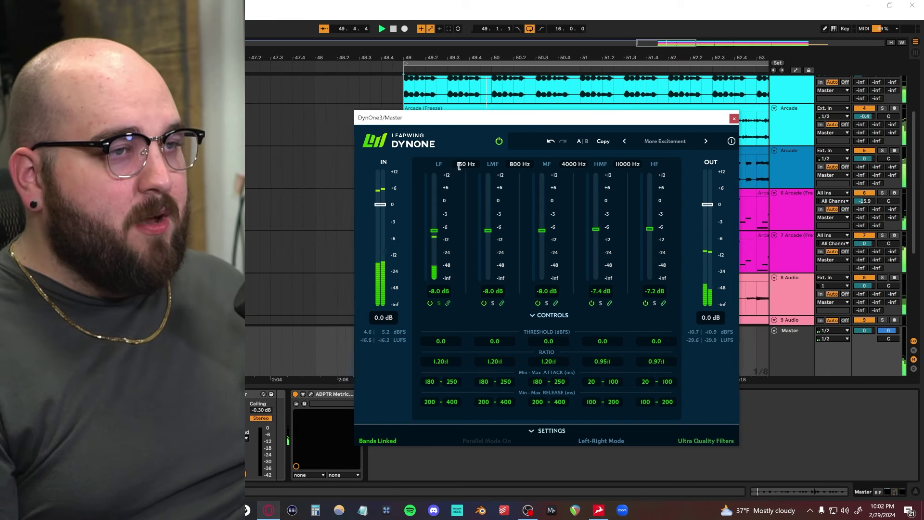
{"action": "key", "text": "space"}
{"action": "left_click", "coordinate": [438, 303]}
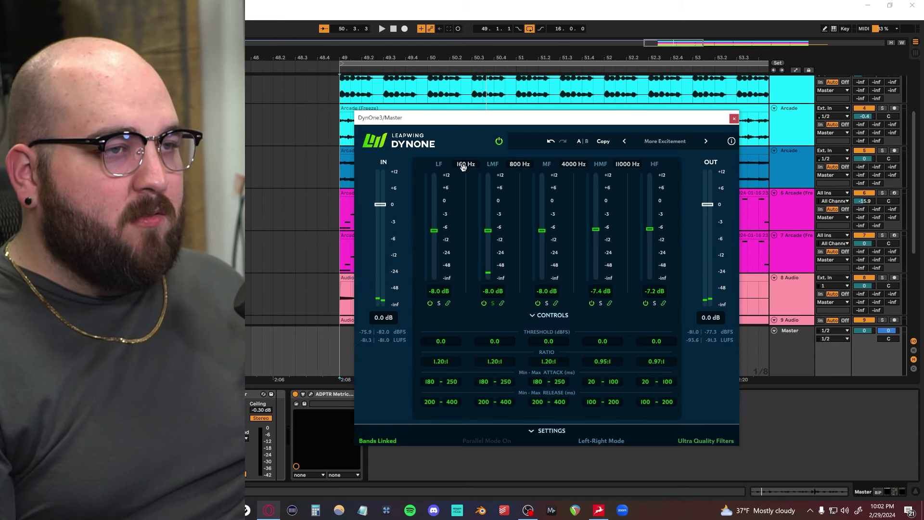
{"action": "key", "text": "space"}
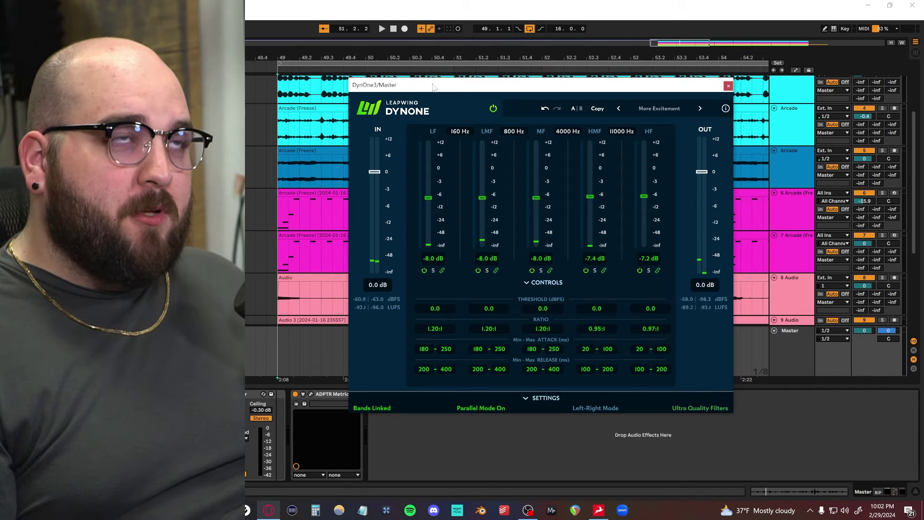
{"action": "left_click_drag", "start_coordinate": [432, 85], "coordinate": [429, 94]}
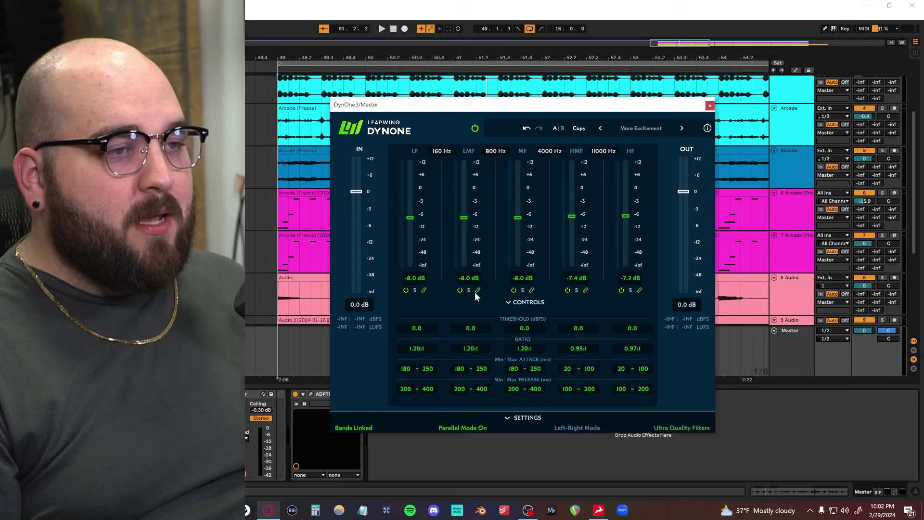
Disable DynOne's LMF, MF, HMF and HF bands so that only the LF band stays active.
{"action": "left_click", "coordinate": [460, 290]}
{"action": "left_click", "coordinate": [513, 290]}
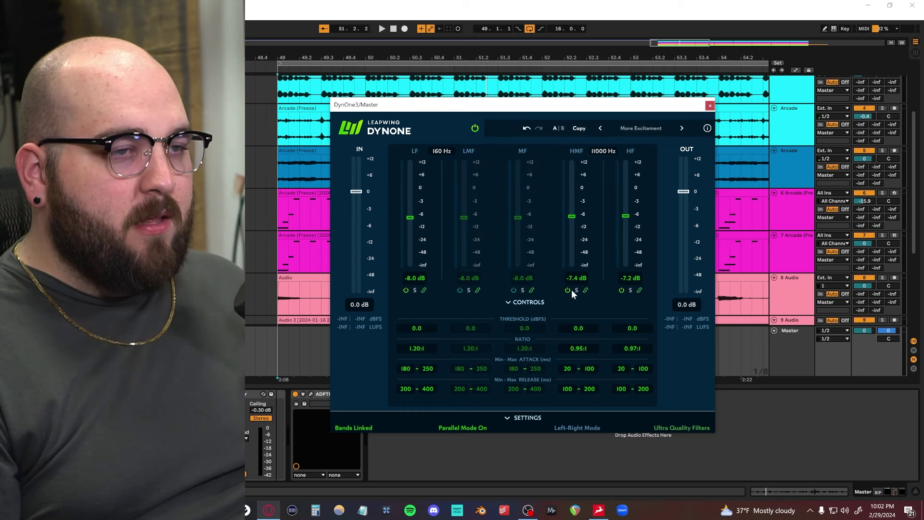
{"action": "left_click", "coordinate": [567, 290]}
{"action": "left_click", "coordinate": [622, 290]}
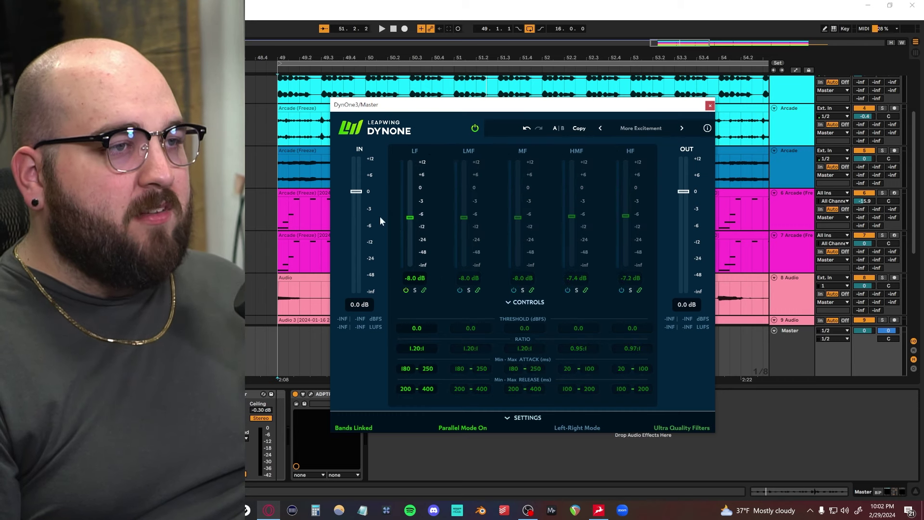
Lower DynOne's linked band threshold to -24.5 dBFS while playing the track with only the LF band active.
{"action": "key", "text": "space"}
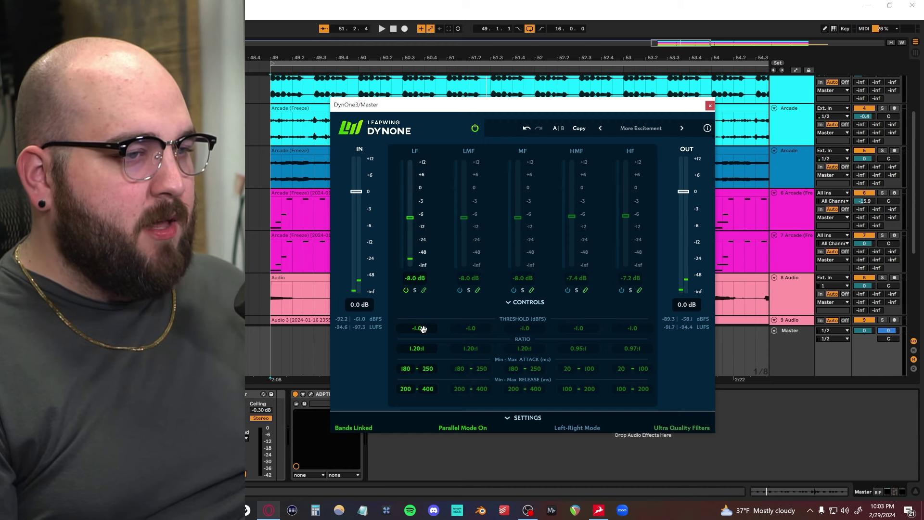
{"action": "key", "text": "space"}
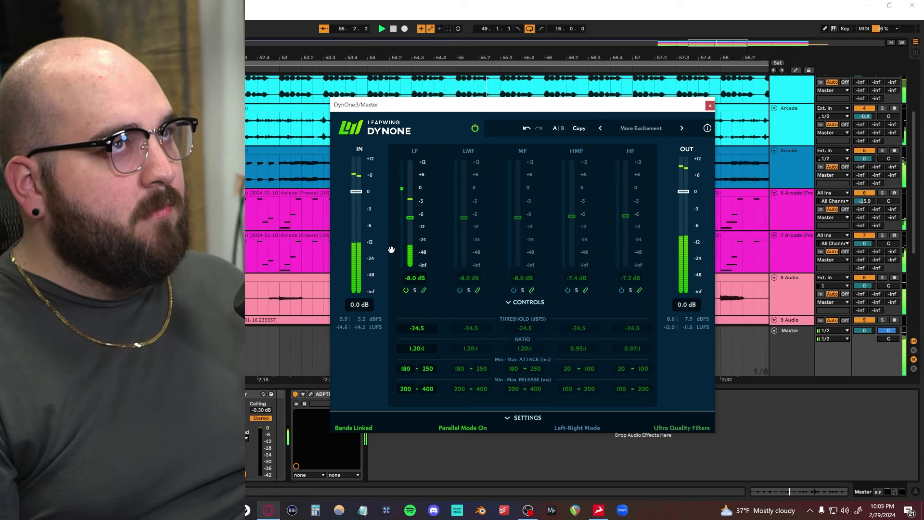
{"action": "key", "text": "space"}
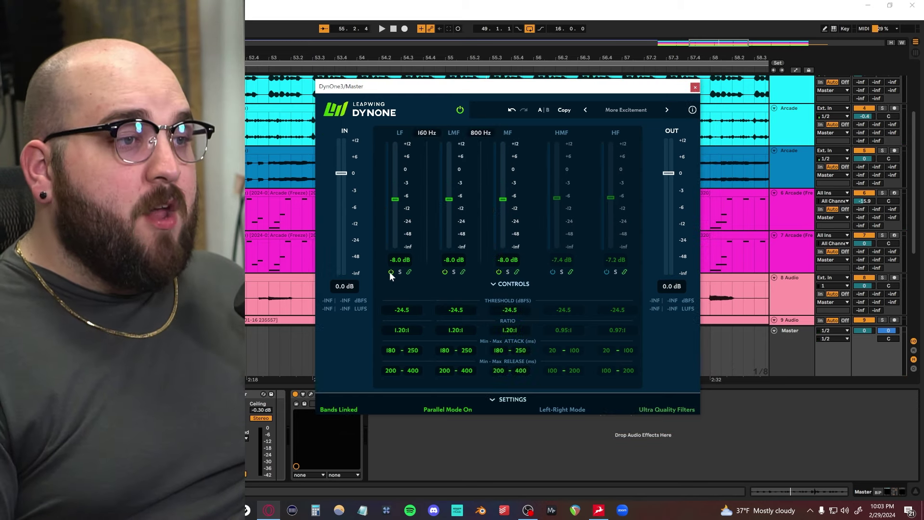
Disable DynOne's LF band, enable LMF and MF instead, and play the track to hear their compression.
{"action": "left_click", "coordinate": [391, 271]}
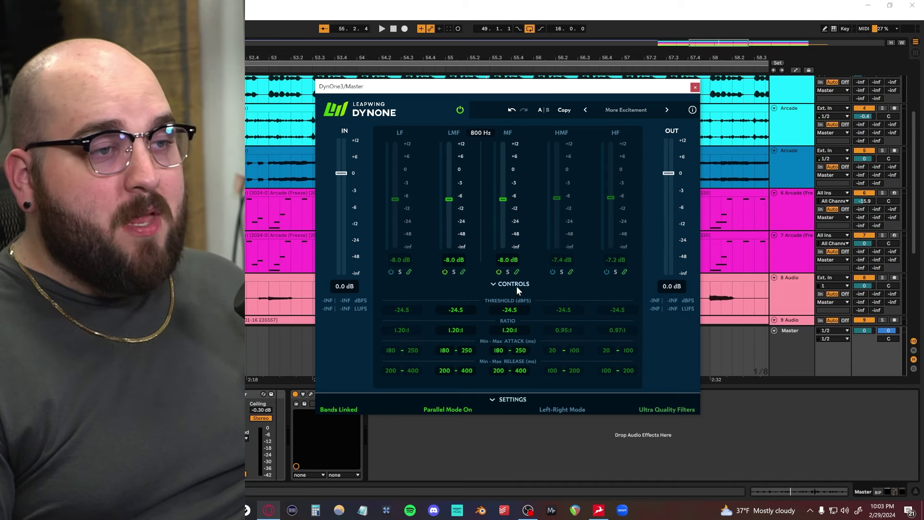
{"action": "key", "text": "space"}
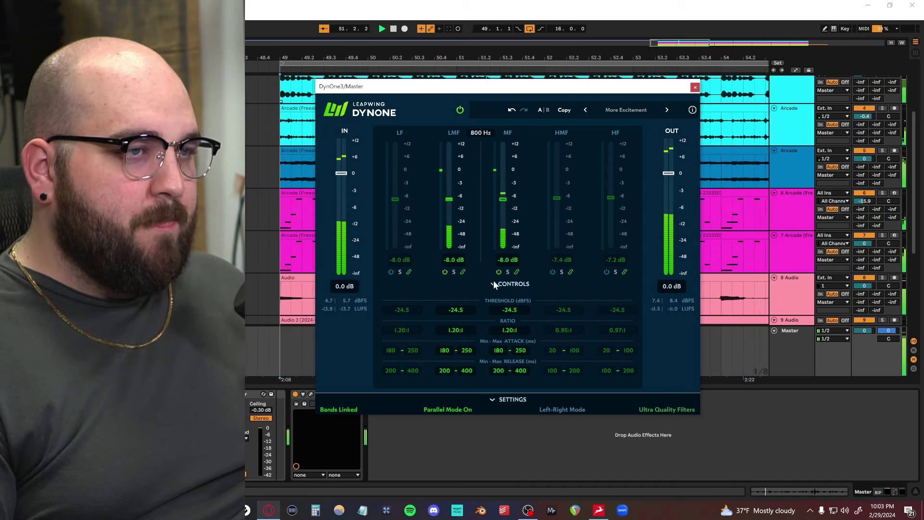
{"action": "key", "text": "space"}
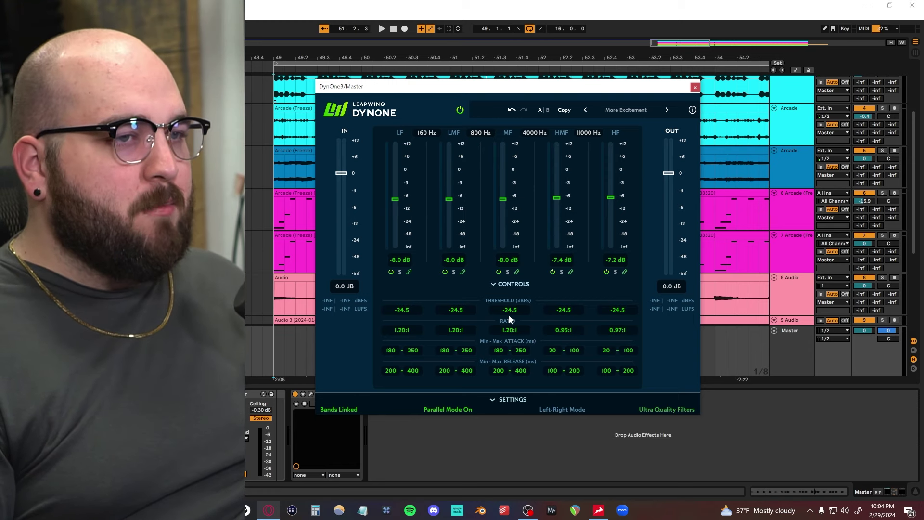
Try a linked threshold of -60.0 dBFS on all five DynOne bands during playback and reset it.
{"action": "key", "text": "space"}
{"action": "left_click_drag", "start_coordinate": [508, 313], "coordinate": [506, 397]}
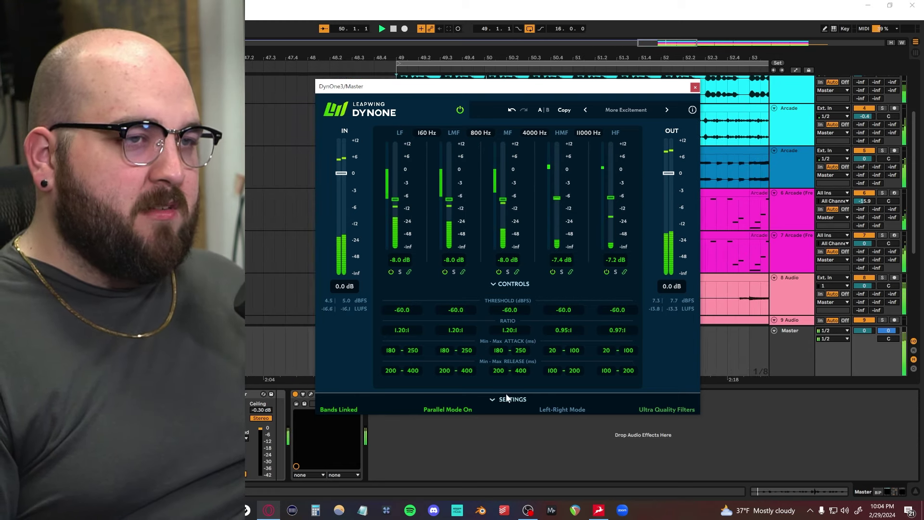
{"action": "double_click", "coordinate": [510, 311]}
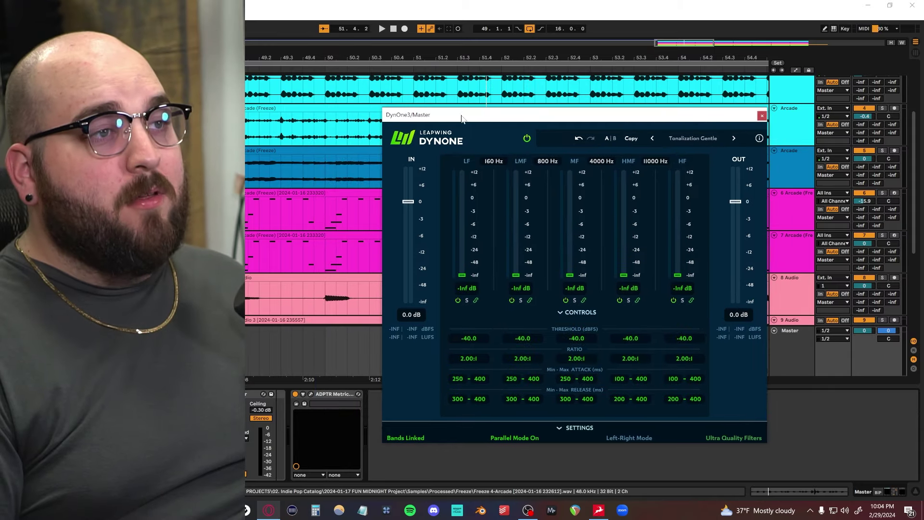
Load DynOne's Tonalization Gentle preset and play the loop with the parallel bands still fully down.
{"action": "left_click_drag", "start_coordinate": [463, 116], "coordinate": [422, 109]}
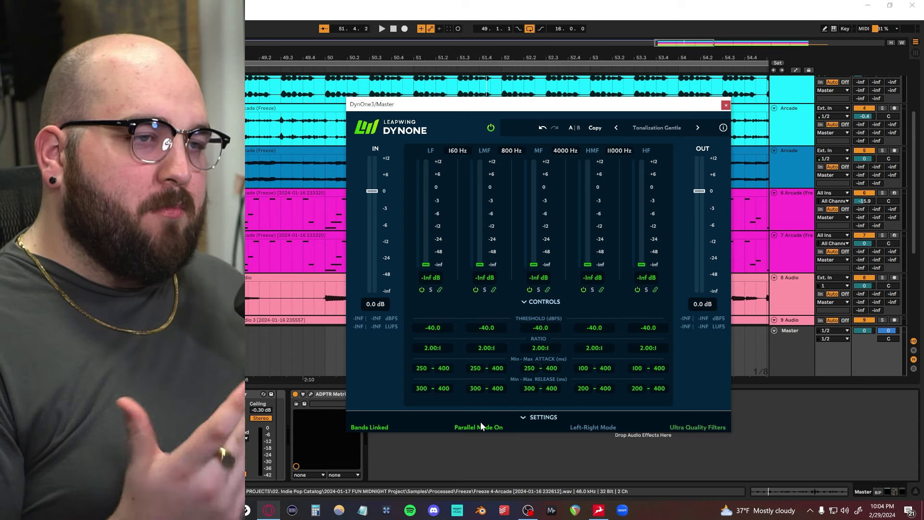
{"action": "key", "text": "space"}
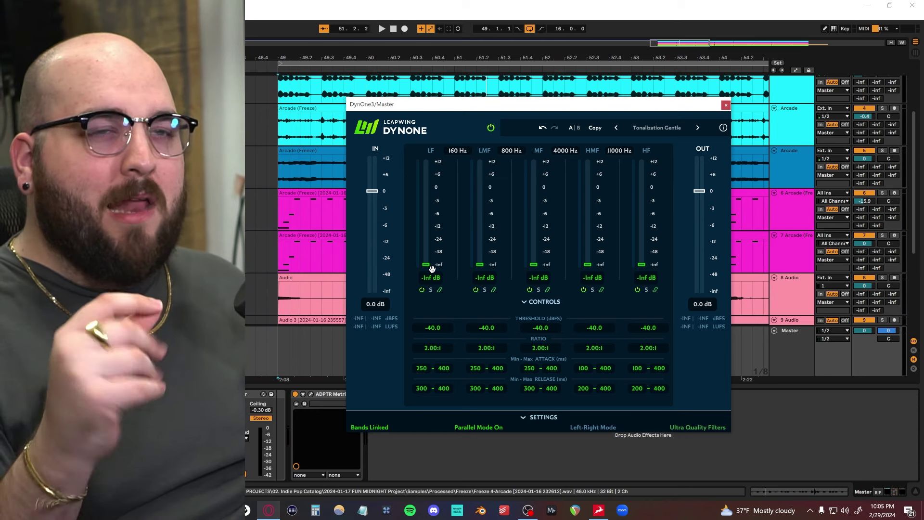
{"action": "key", "text": "space"}
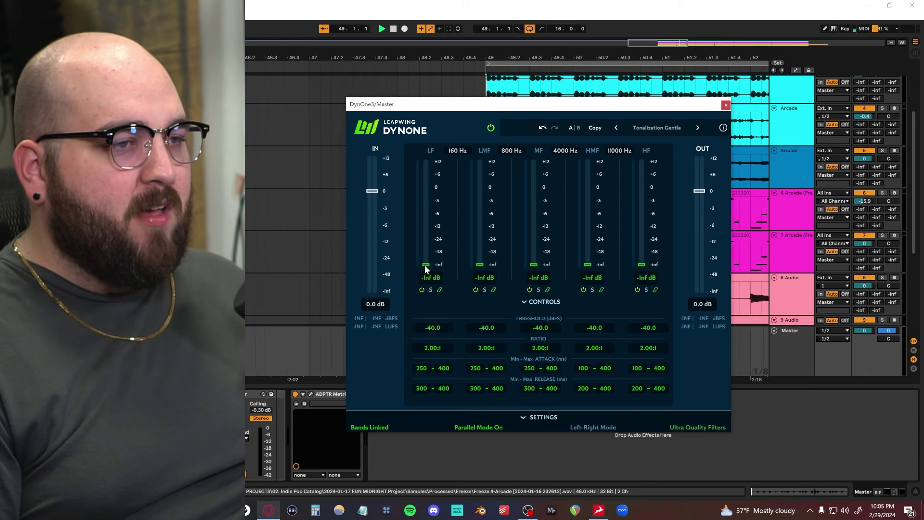
Blend in DynOne's linked band levels during playback, auditioning them at -10.6 dB before reducing them to -18.0 dB.
{"action": "left_click_drag", "start_coordinate": [425, 265], "coordinate": [426, 256]}
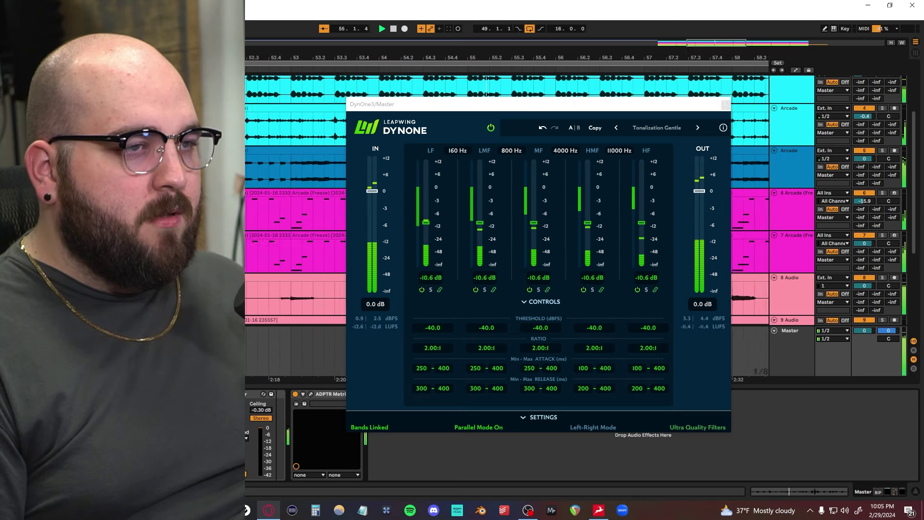
{"action": "left_click_drag", "start_coordinate": [480, 225], "coordinate": [481, 233]}
{"action": "key", "text": "space"}
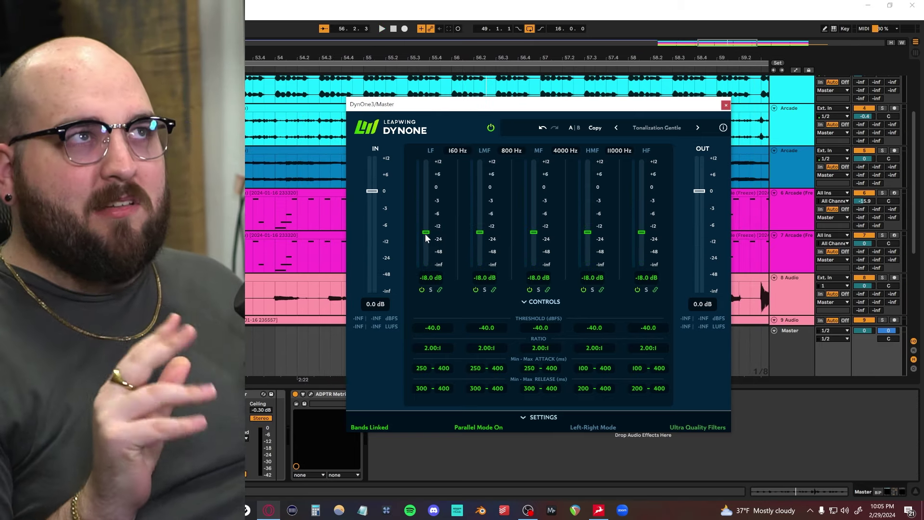
{"action": "mouse_move", "coordinate": [423, 255]}
{"action": "left_mouse_down"}
{"action": "mouse_move", "coordinate": [421, 276]}
{"action": "mouse_move", "coordinate": [425, 245]}
{"action": "left_mouse_up"}
{"action": "scroll", "coordinate": [425, 245], "scroll_direction": "up", "scroll_amount": 3}
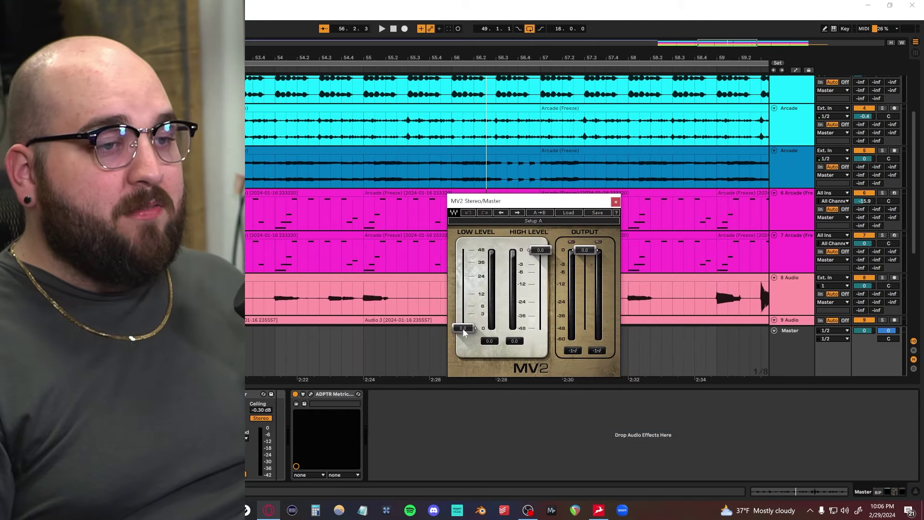
Audition MV2's Low Level on the master at 19.2 during playback and bring it back down to 0.9.
{"action": "left_click_drag", "start_coordinate": [483, 205], "coordinate": [456, 168]}
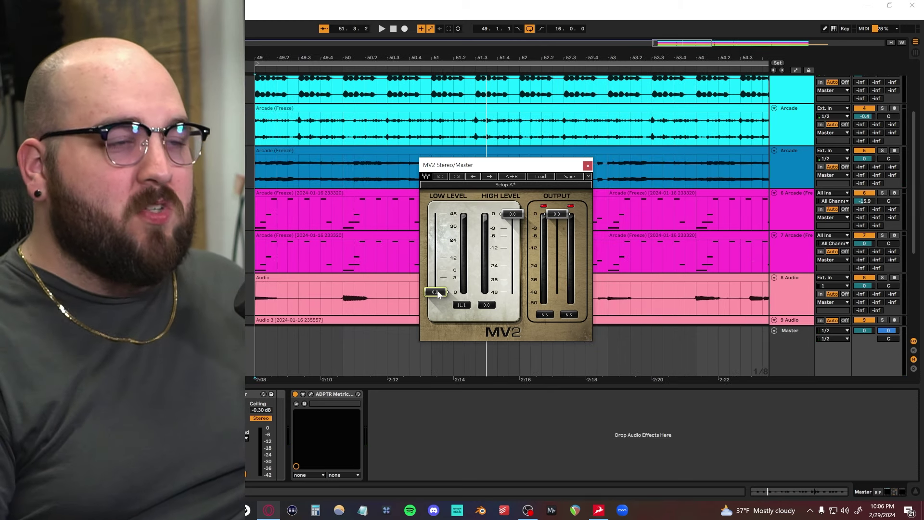
{"action": "key", "text": "space"}
{"action": "left_click_drag", "start_coordinate": [435, 292], "coordinate": [436, 246]}
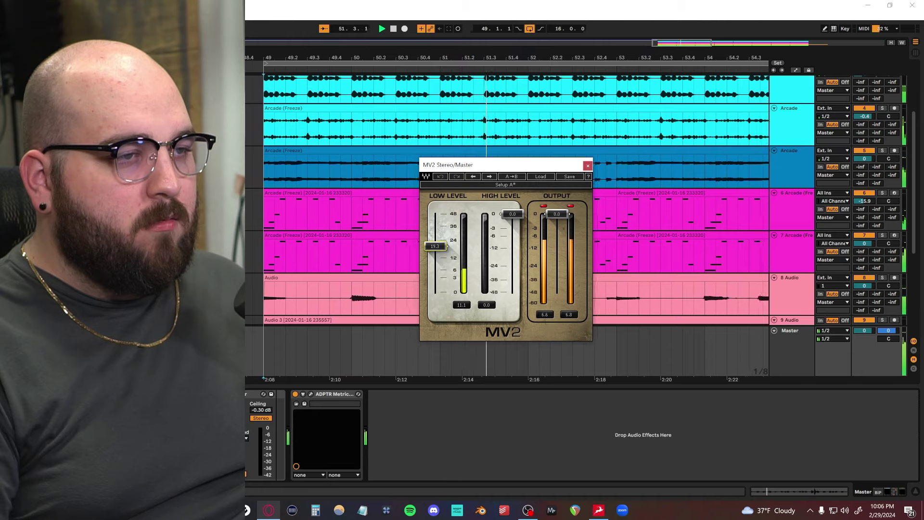
{"action": "left_click_drag", "start_coordinate": [436, 246], "coordinate": [436, 292]}
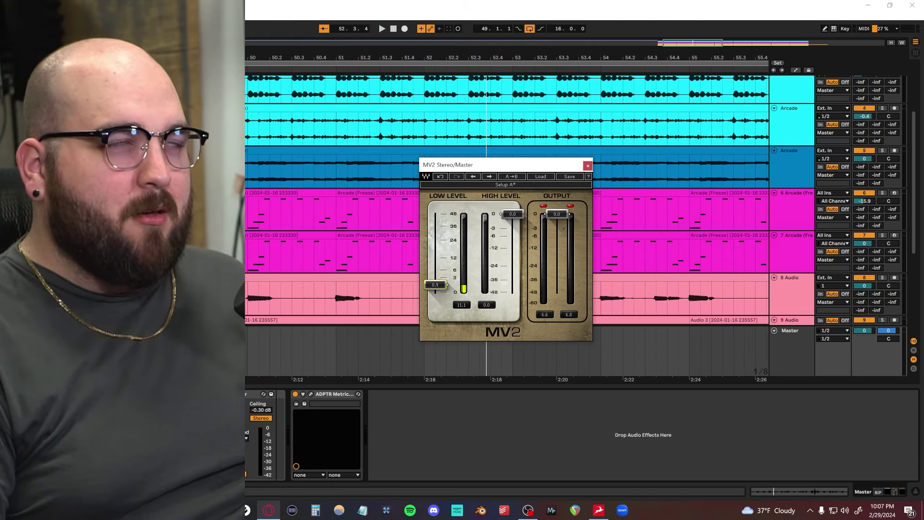
Set MV2's Low Level to 5.9 and play the track to hear the raised quiet material.
{"action": "left_click_drag", "start_coordinate": [437, 285], "coordinate": [437, 278]}
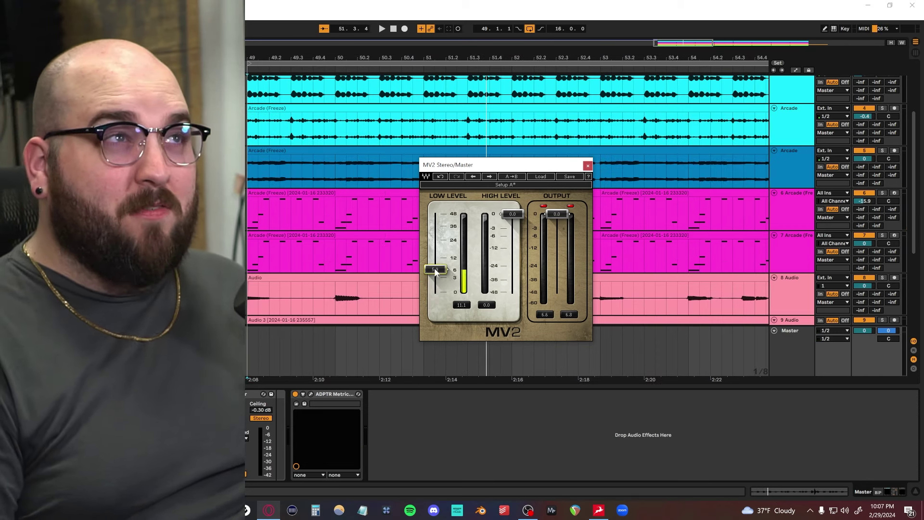
{"action": "key", "text": "space"}
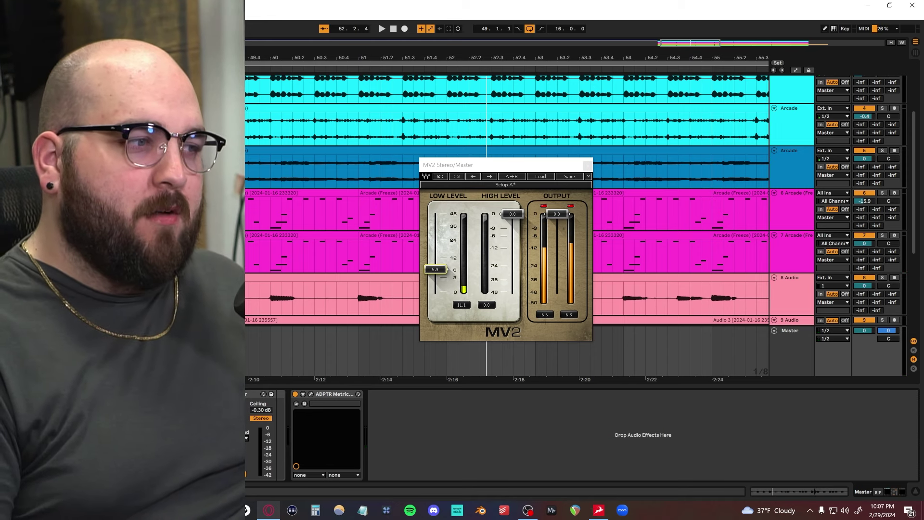
{"action": "key", "text": "space"}
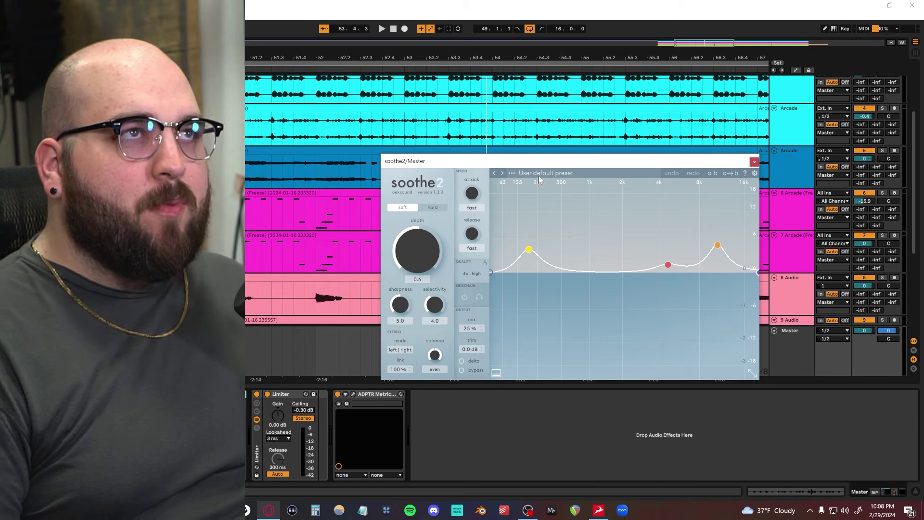
Load the Mastering preset "Balance to the grammy awards" in soothe2 and set its depth to -3.8 during playback.
{"action": "left_click", "coordinate": [538, 174]}
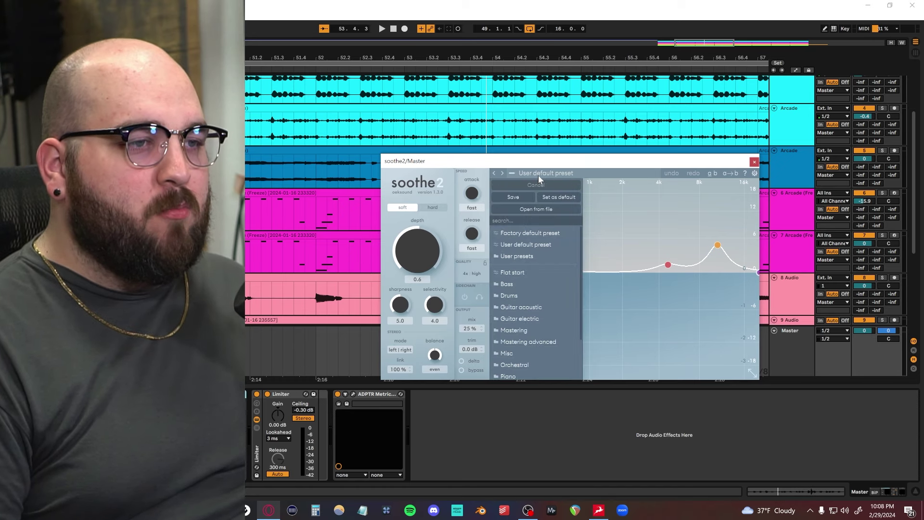
{"action": "left_click", "coordinate": [533, 332]}
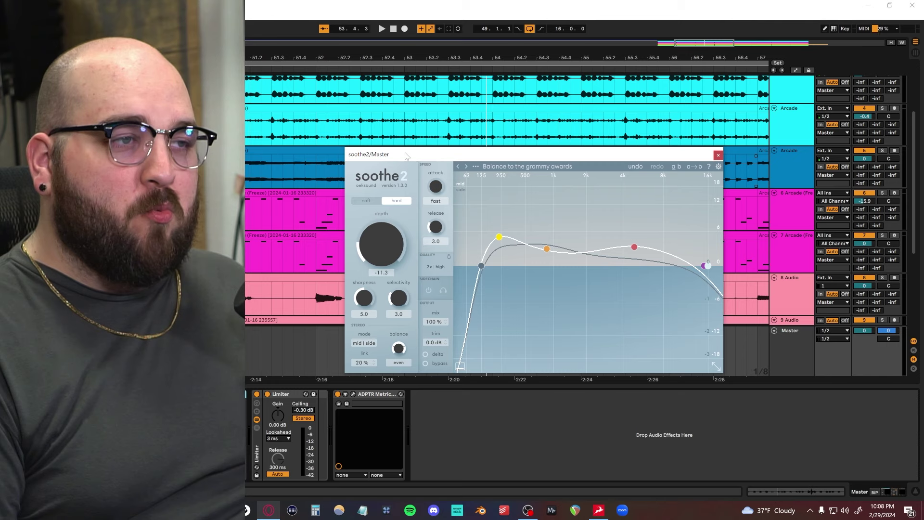
{"action": "key", "text": "space"}
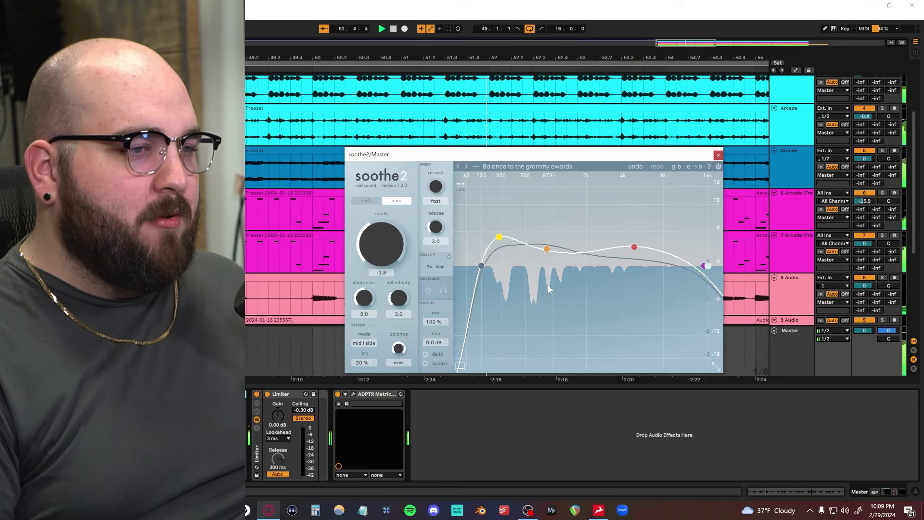
Listen to soothe2's delta signal during playback to hear what is being removed, and turn delta off again.
{"action": "left_click", "coordinate": [425, 354]}
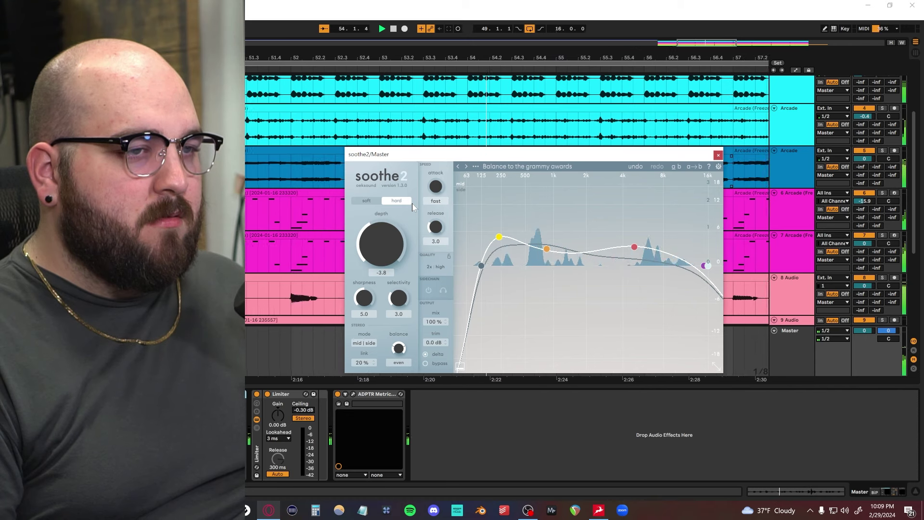
{"action": "left_click", "coordinate": [426, 354]}
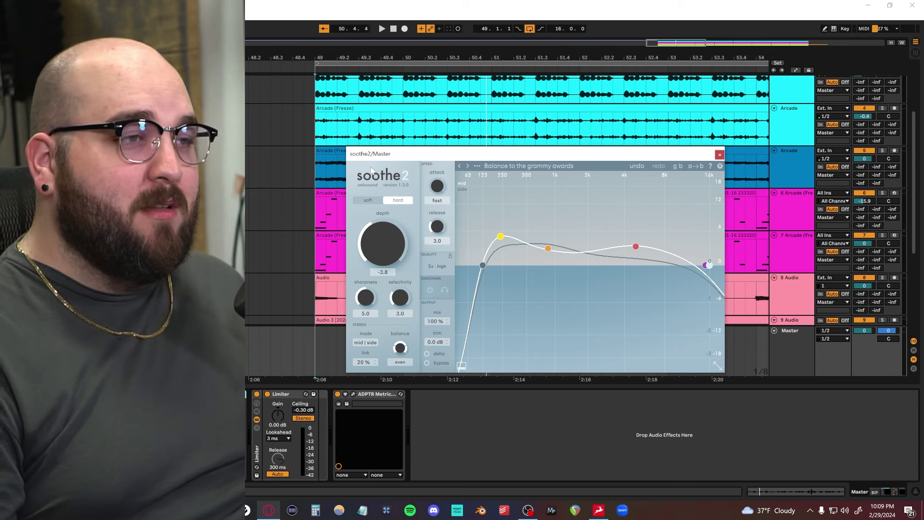
{"action": "mouse_move", "coordinate": [468, 158]}
{"action": "left_mouse_down"}
{"action": "mouse_move", "coordinate": [460, 165]}
{"action": "mouse_move", "coordinate": [472, 161]}
{"action": "left_mouse_up"}
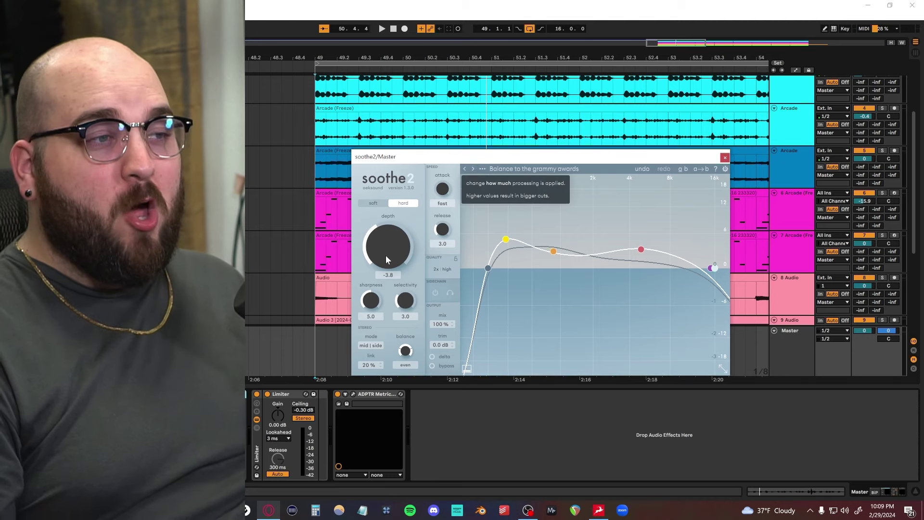
Adjust soothe2's depth to -6.7 while the track plays for gentler resonance reduction.
{"action": "key", "text": "space"}
{"action": "left_click_drag", "start_coordinate": [386, 255], "coordinate": [377, 226]}
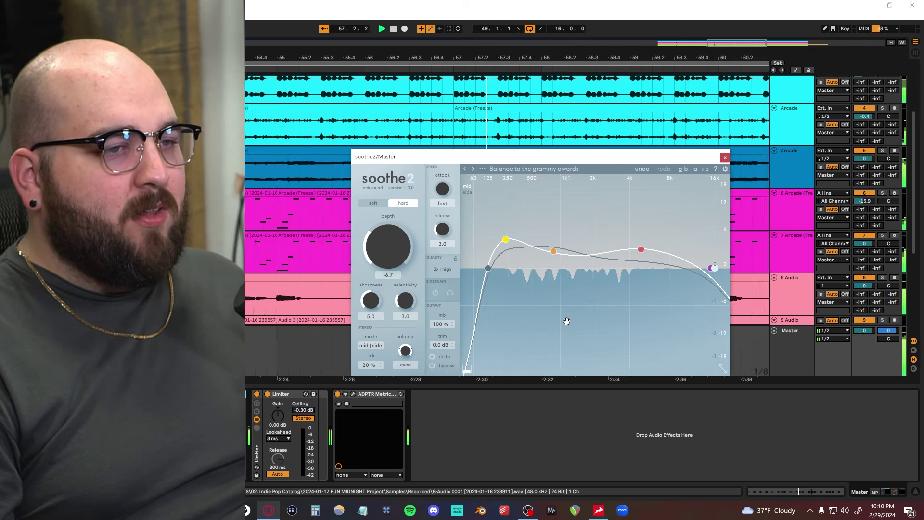
{"action": "left_click_drag", "start_coordinate": [414, 162], "coordinate": [405, 169]}
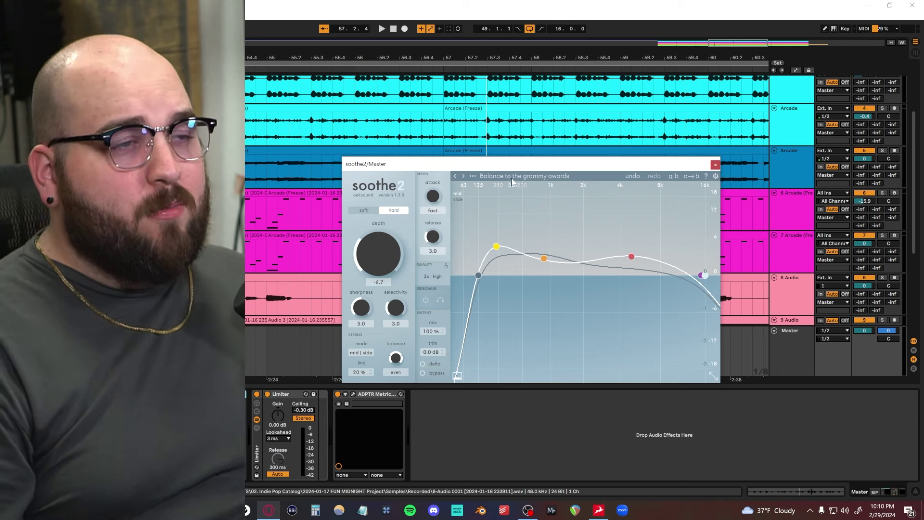
{"action": "left_click_drag", "start_coordinate": [489, 167], "coordinate": [493, 164]}
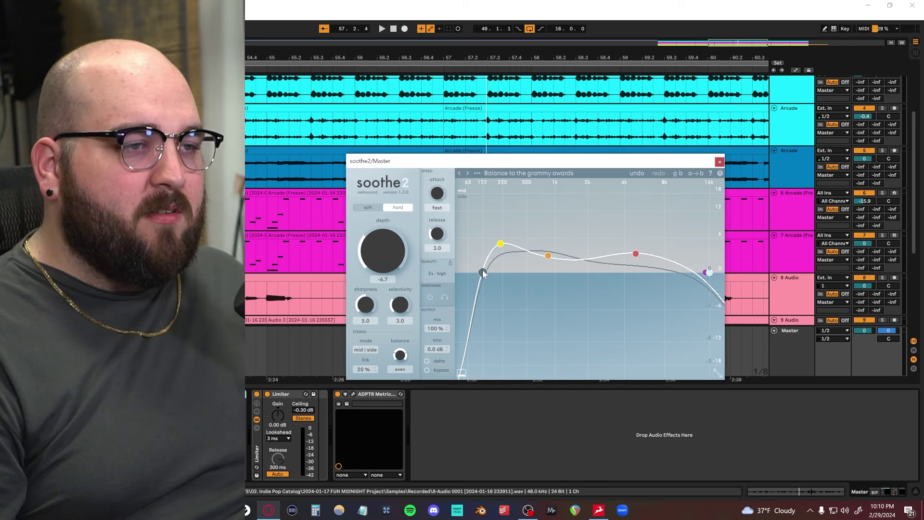
Try restricting soothe2's processing range with the low cut at 1.1 kHz and the high cut at 4.5 kHz.
{"action": "left_click_drag", "start_coordinate": [483, 273], "coordinate": [578, 276]}
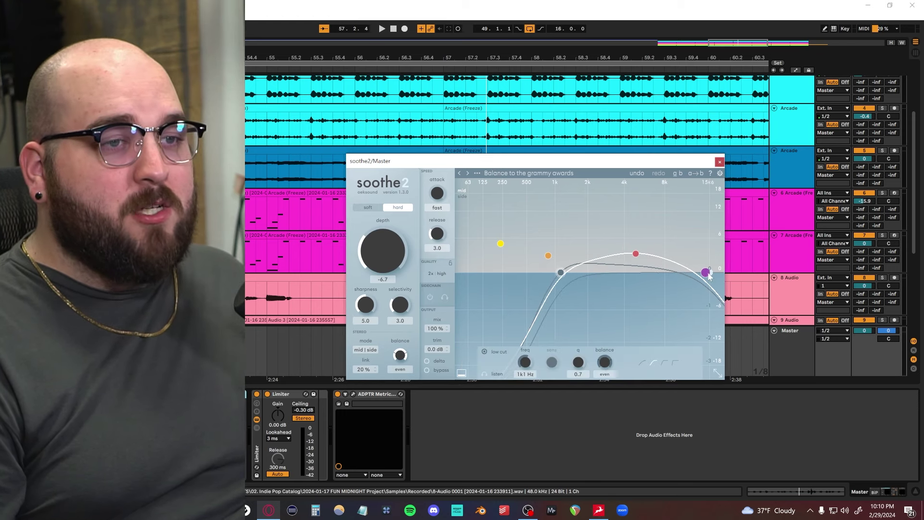
{"action": "left_click_drag", "start_coordinate": [713, 273], "coordinate": [644, 277]}
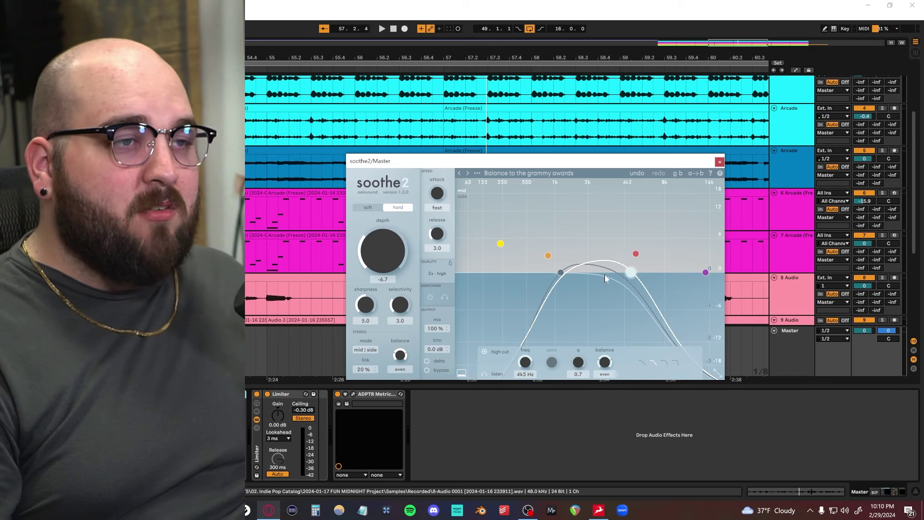
{"action": "left_click_drag", "start_coordinate": [492, 164], "coordinate": [481, 151]}
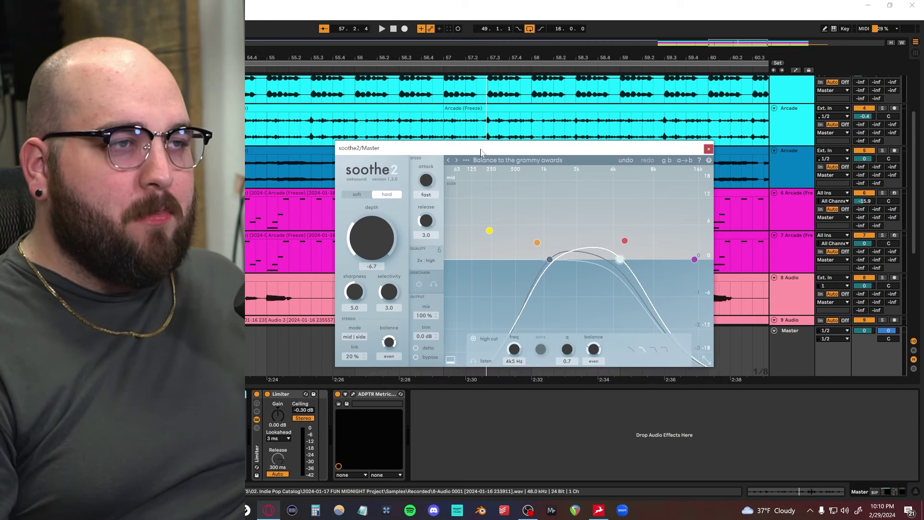
Reset soothe2's high cut and raise the low cut to 2.6 kHz before bringing it back somewhat lower.
{"action": "double_click", "coordinate": [620, 259]}
{"action": "left_click_drag", "start_coordinate": [548, 262], "coordinate": [589, 264]}
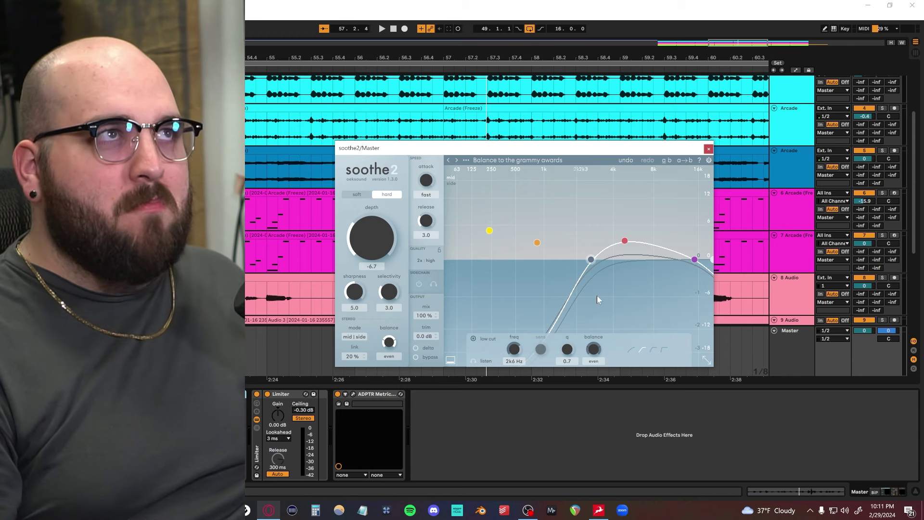
{"action": "left_click_drag", "start_coordinate": [591, 260], "coordinate": [559, 260]}
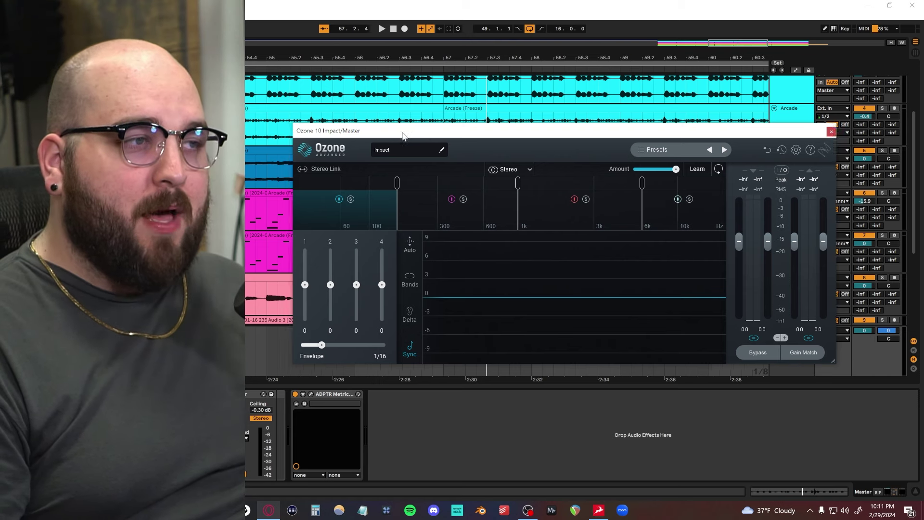
{"action": "left_click_drag", "start_coordinate": [397, 139], "coordinate": [405, 145]}
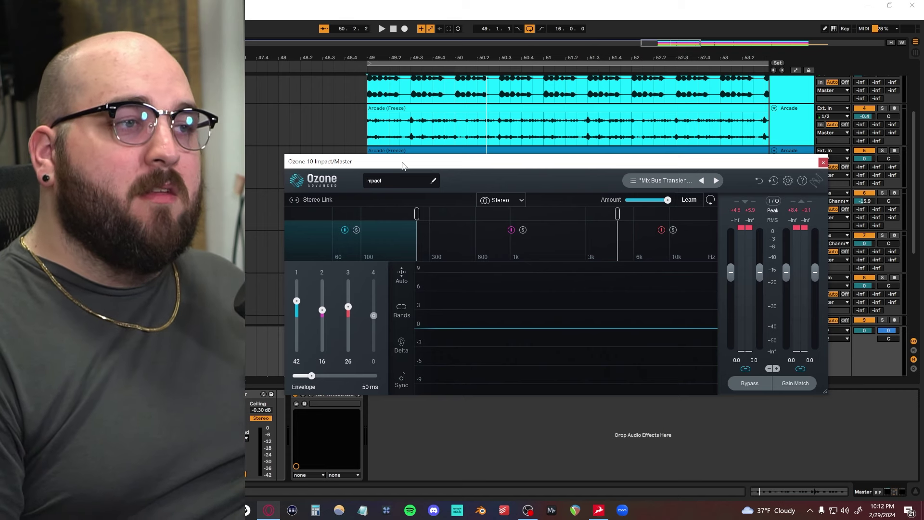
{"action": "left_click_drag", "start_coordinate": [396, 164], "coordinate": [392, 163]}
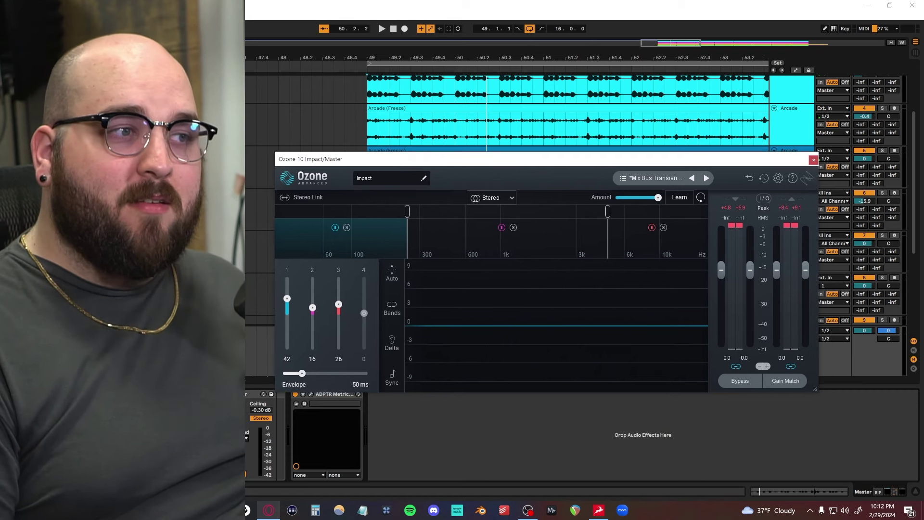
{"action": "left_click_drag", "start_coordinate": [451, 161], "coordinate": [462, 167]}
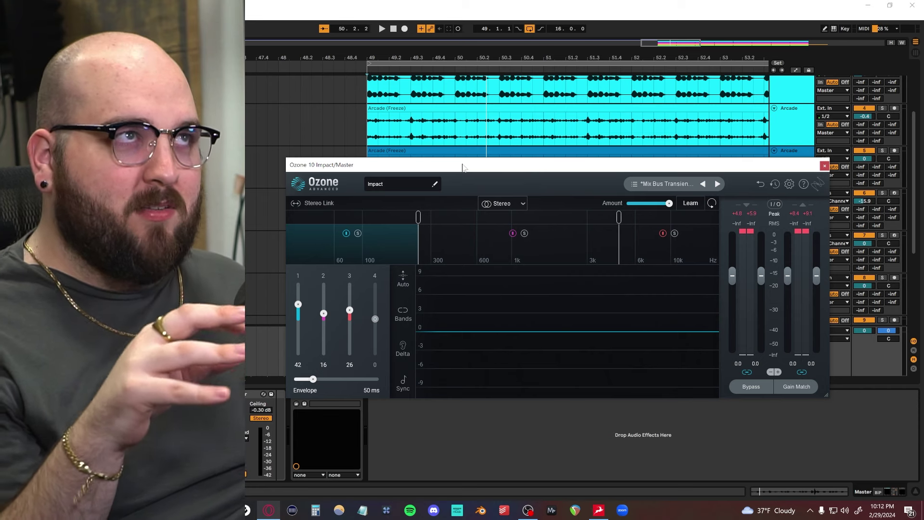
Play the loop through Ozone Impact's mix bus transient preset and compare the sound with the plugin bypassed and active.
{"action": "left_click_drag", "start_coordinate": [462, 167], "coordinate": [460, 141]}
{"action": "key", "text": "space"}
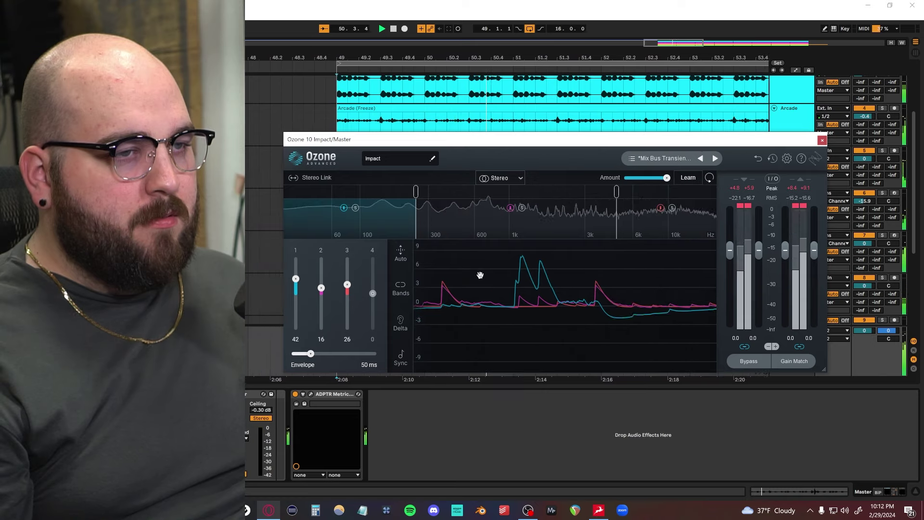
{"action": "key", "text": "space"}
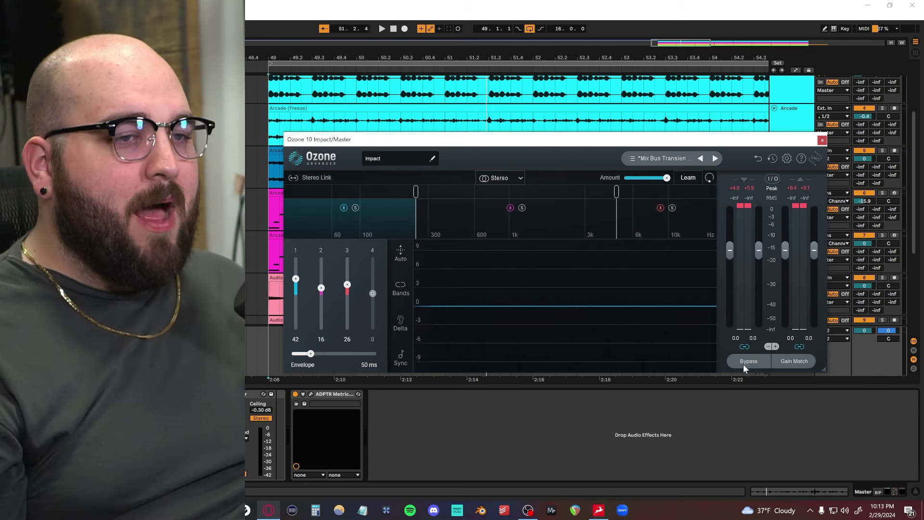
{"action": "key", "text": "space"}
{"action": "left_click", "coordinate": [748, 361]}
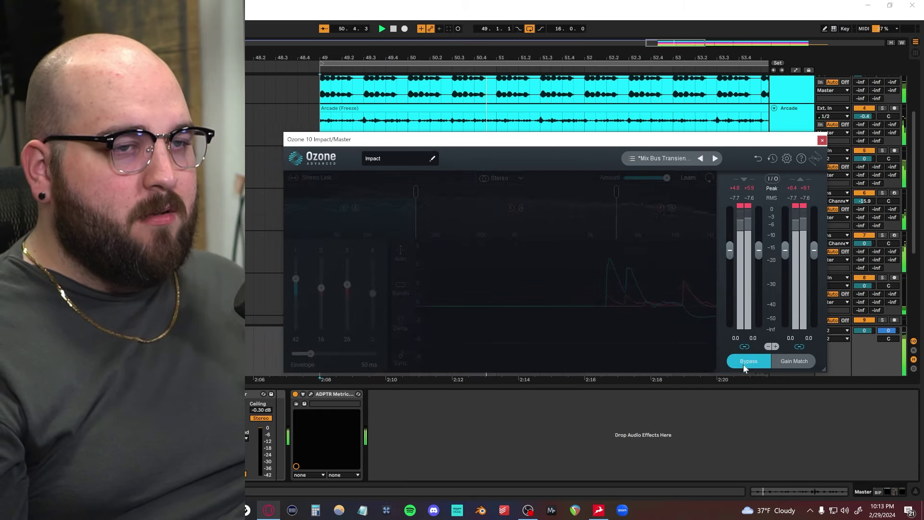
{"action": "left_click", "coordinate": [743, 364]}
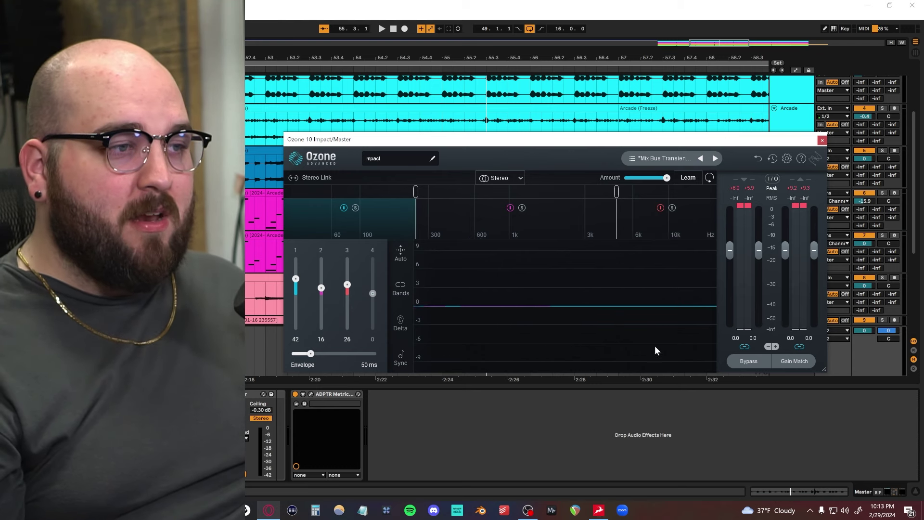
Reduce Ozone Impact's overall amount to about 18%.
{"action": "left_click_drag", "start_coordinate": [645, 141], "coordinate": [628, 128]}
{"action": "left_click_drag", "start_coordinate": [518, 129], "coordinate": [542, 133]}
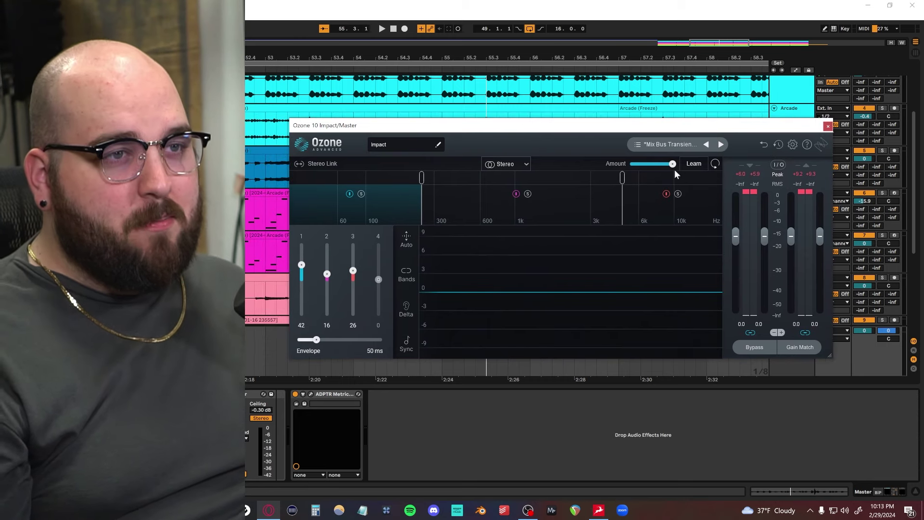
{"action": "mouse_move", "coordinate": [673, 166]}
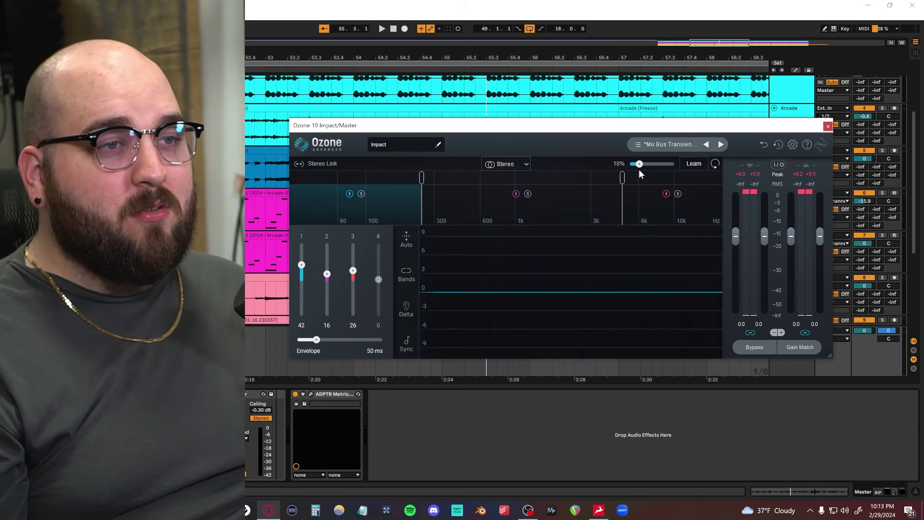
{"action": "left_click_drag", "start_coordinate": [640, 169], "coordinate": [639, 171]}
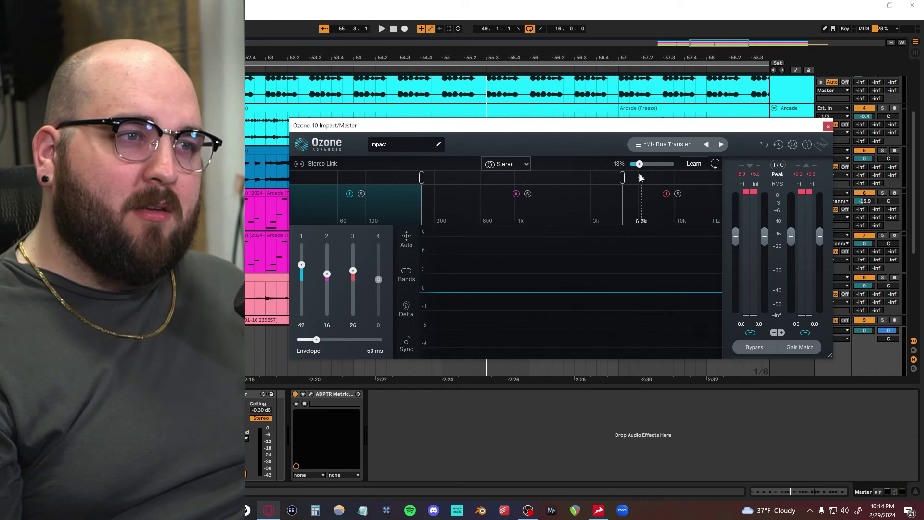
{"action": "left_click_drag", "start_coordinate": [548, 129], "coordinate": [571, 135]}
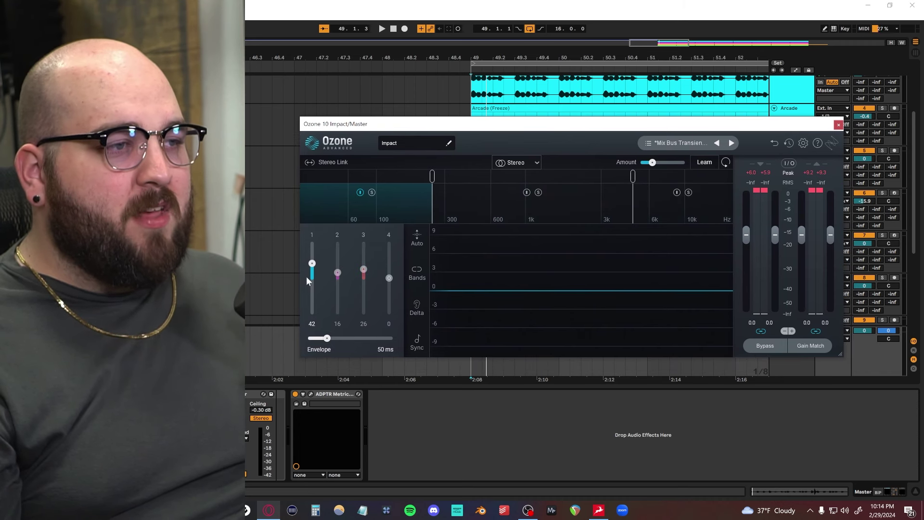
Set Ozone Impact's low band (band 1) to -13 during playback to gently compress its microdynamics.
{"action": "left_click_drag", "start_coordinate": [313, 288], "coordinate": [312, 287]}
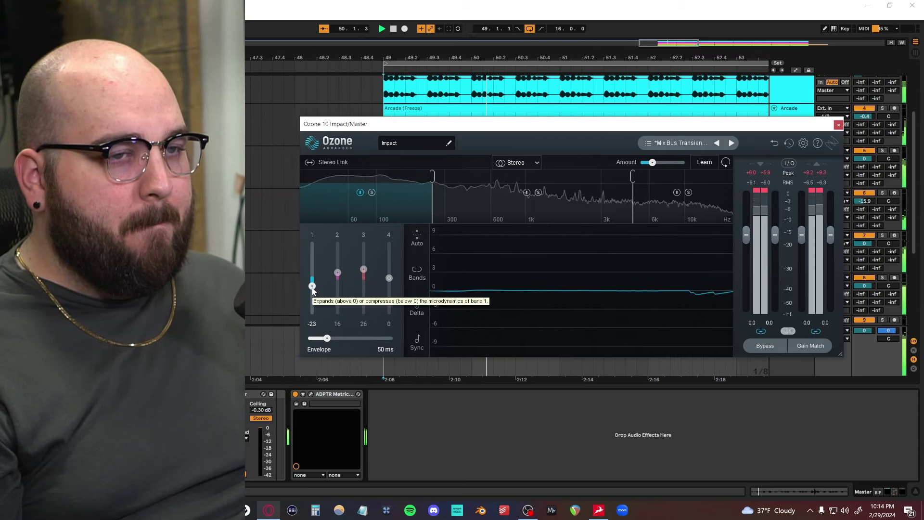
{"action": "left_click_drag", "start_coordinate": [312, 288], "coordinate": [312, 298]}
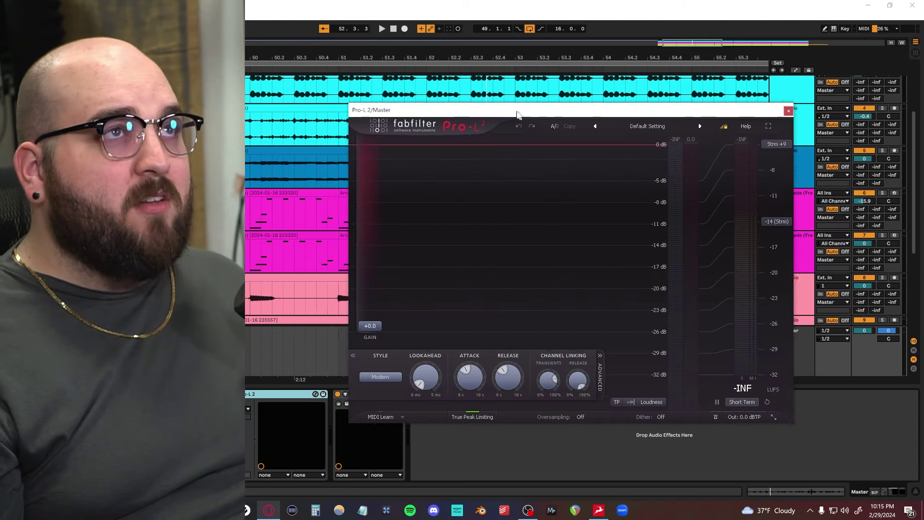
{"action": "left_click_drag", "start_coordinate": [517, 114], "coordinate": [442, 95]}
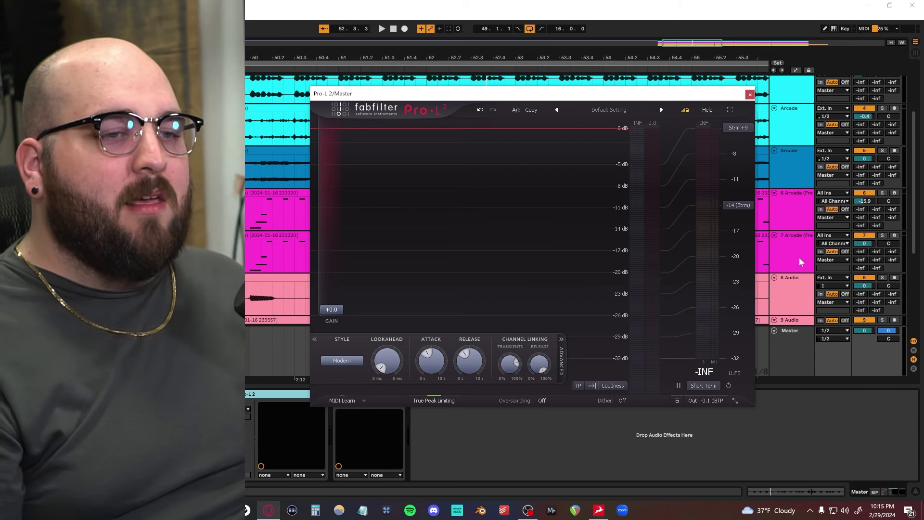
Turn off true peak limiting in Pro-L 2 and set its output level to about -0.5 dB.
{"action": "mouse_move", "coordinate": [708, 400]}
{"action": "left_click_drag", "start_coordinate": [707, 372], "coordinate": [705, 377]}
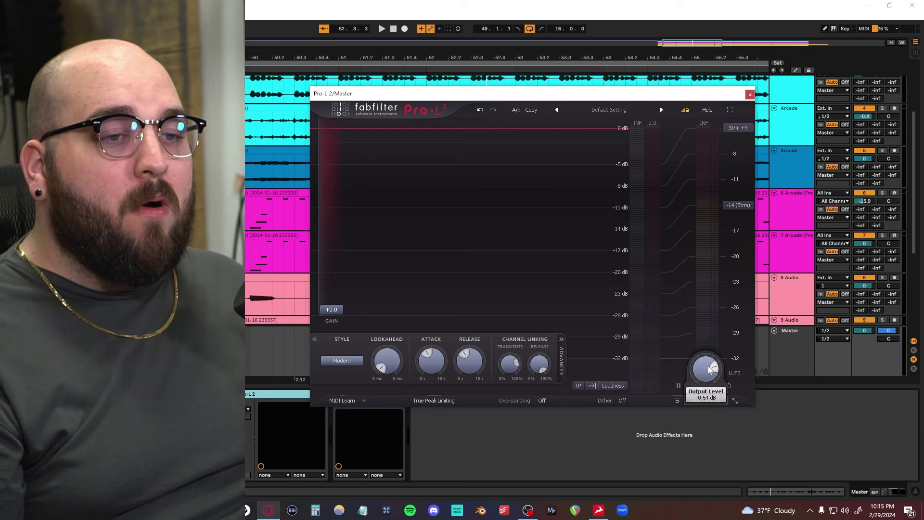
{"action": "mouse_move", "coordinate": [713, 370]}
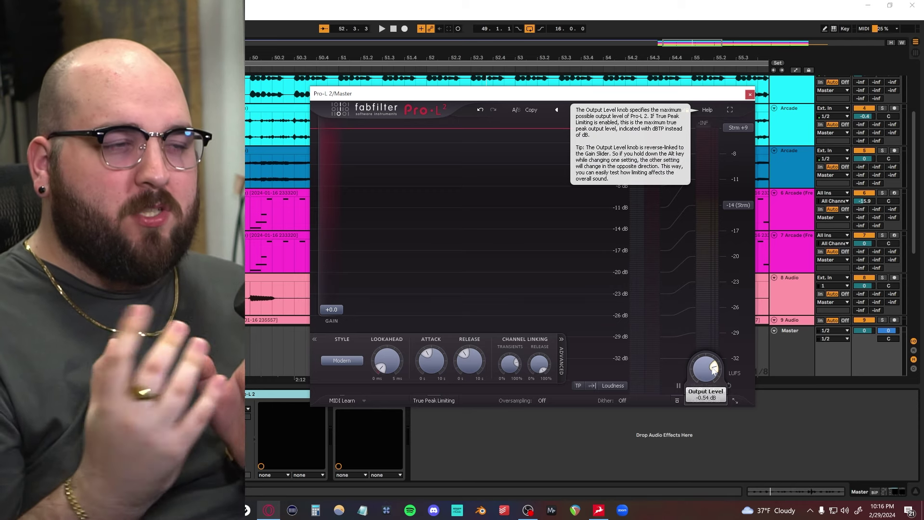
Listen to the track through Pro-L 2 at 0 dB gain and check its peaks and loudness.
{"action": "mouse_move", "coordinate": [333, 315]}
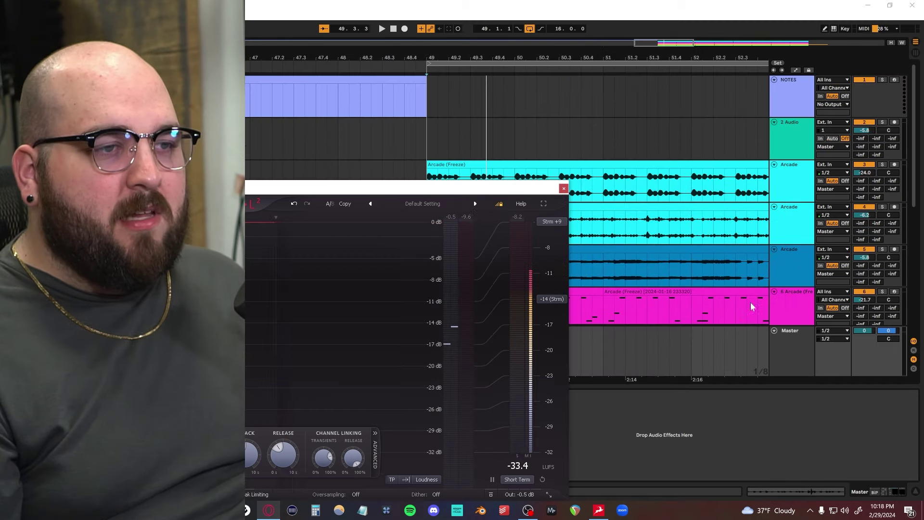
{"action": "left_click_drag", "start_coordinate": [437, 187], "coordinate": [669, 146]}
{"action": "key", "text": "space"}
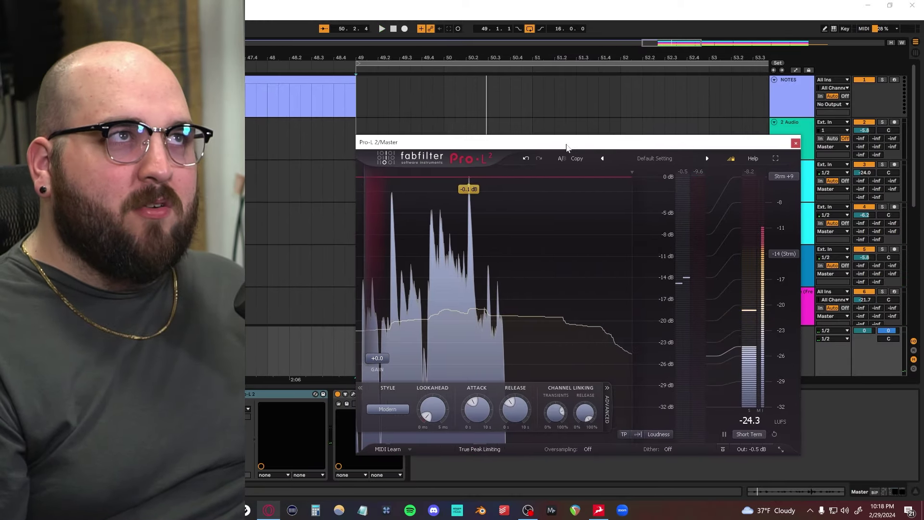
{"action": "left_click_drag", "start_coordinate": [567, 147], "coordinate": [548, 123]}
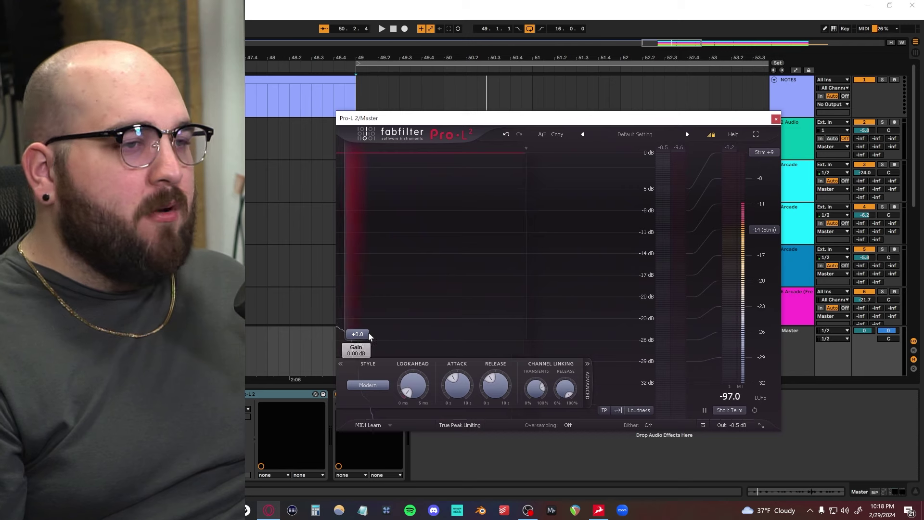
Raise Pro-L 2's gain to +6.9 dB during playback, and close the limiter window.
{"action": "key", "text": "space"}
{"action": "left_click_drag", "start_coordinate": [358, 337], "coordinate": [362, 293]}
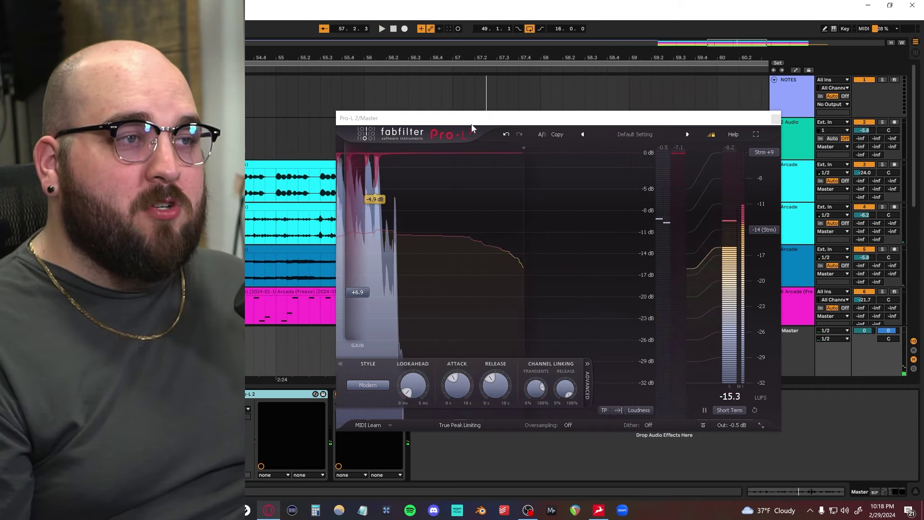
{"action": "left_click_drag", "start_coordinate": [469, 125], "coordinate": [480, 108]}
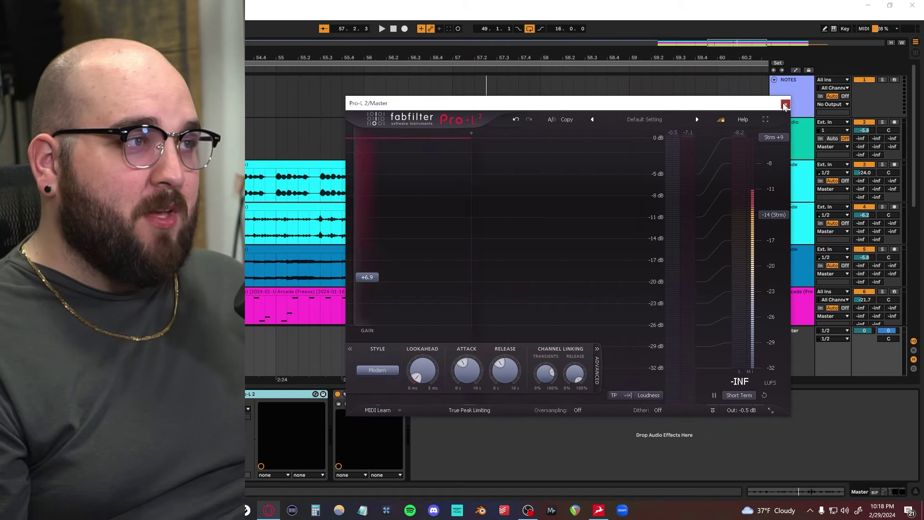
{"action": "left_click", "coordinate": [784, 102]}
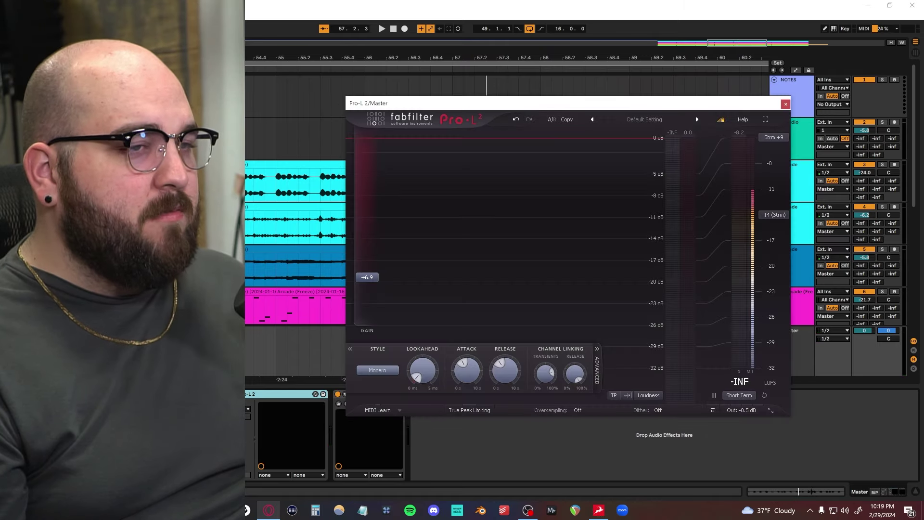
{"action": "left_click", "coordinate": [785, 104]}
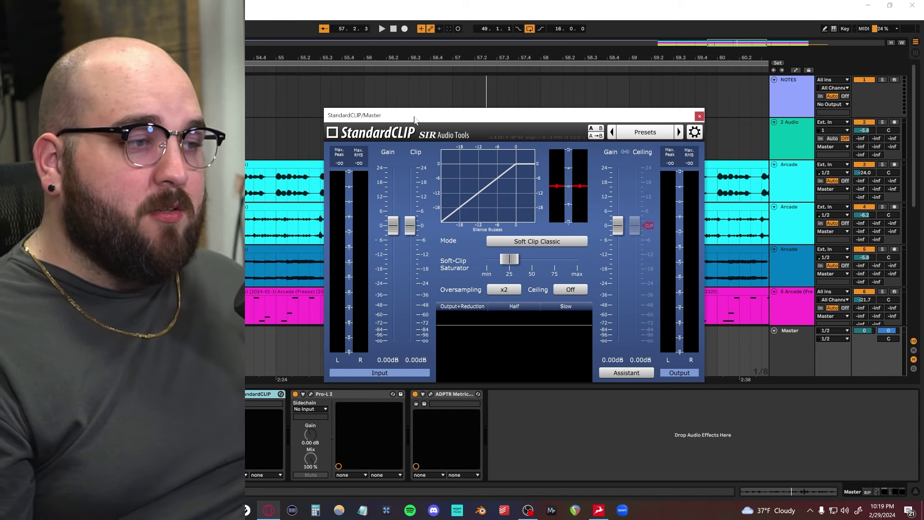
{"action": "mouse_move", "coordinate": [517, 171]}
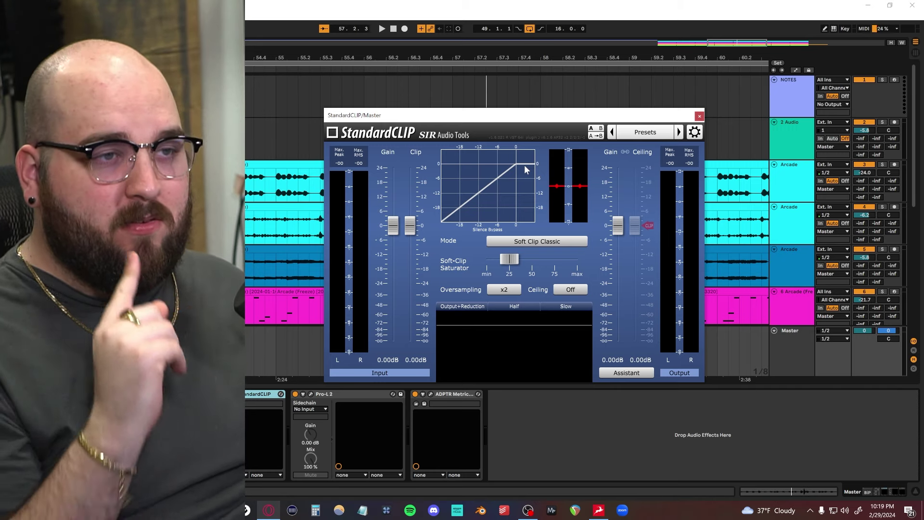
{"action": "left_click_drag", "start_coordinate": [453, 117], "coordinate": [466, 113]}
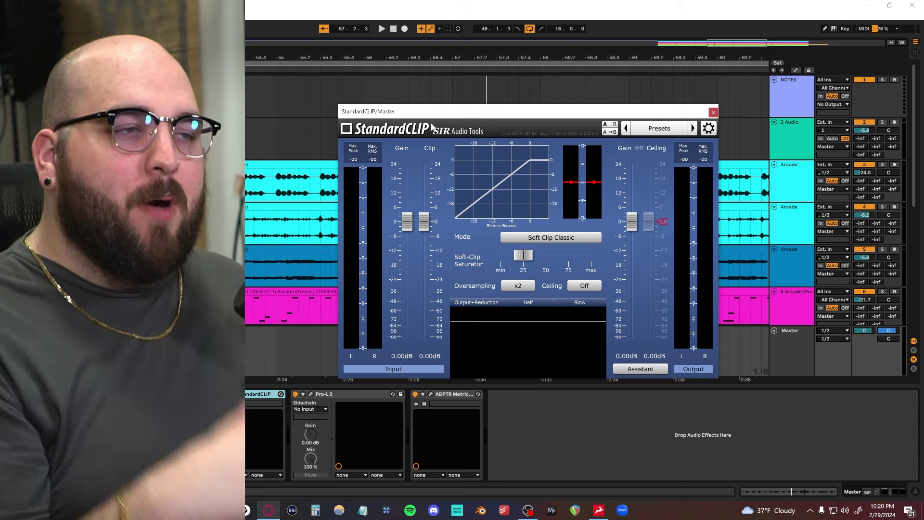
{"action": "left_click_drag", "start_coordinate": [428, 116], "coordinate": [418, 124]}
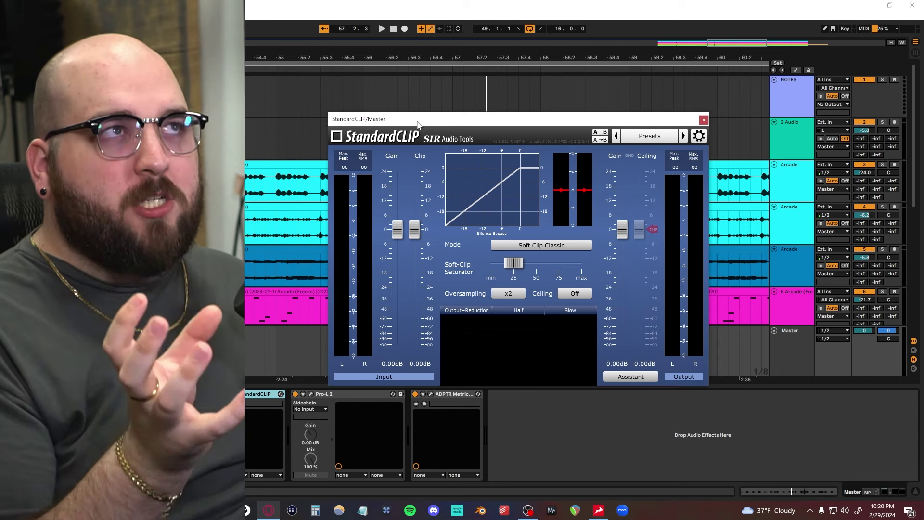
Play the track and lower StandardCLIP's clip level to -5.80 dB to shave the loudest peaks before the limiter.
{"action": "left_click_drag", "start_coordinate": [520, 121], "coordinate": [513, 120]}
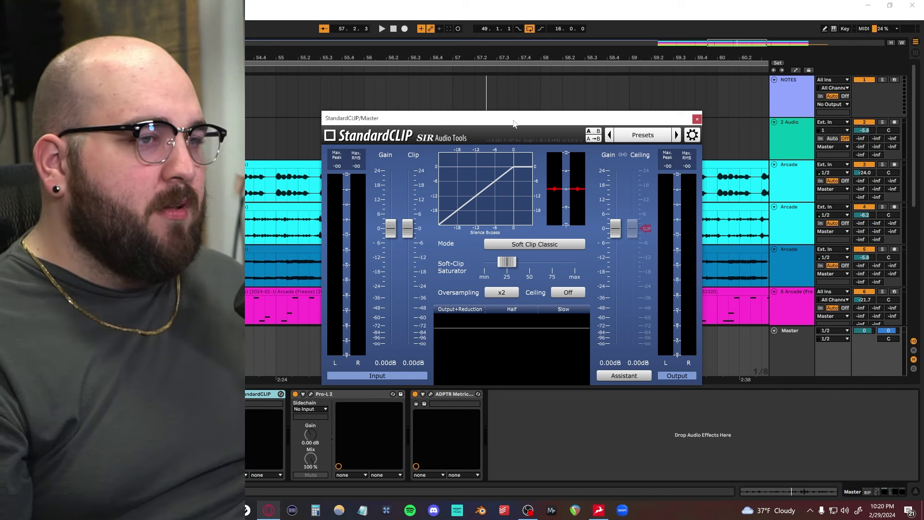
{"action": "key", "text": "space"}
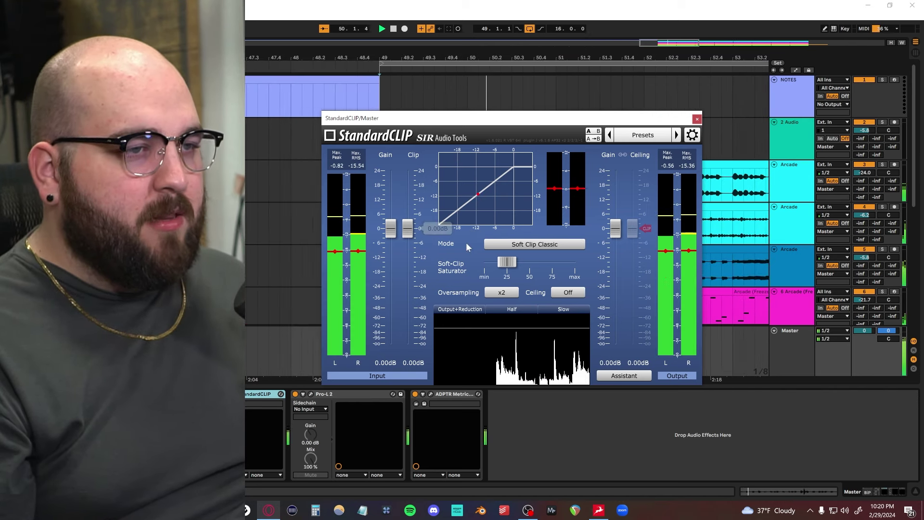
{"action": "left_click_drag", "start_coordinate": [410, 235], "coordinate": [407, 255]}
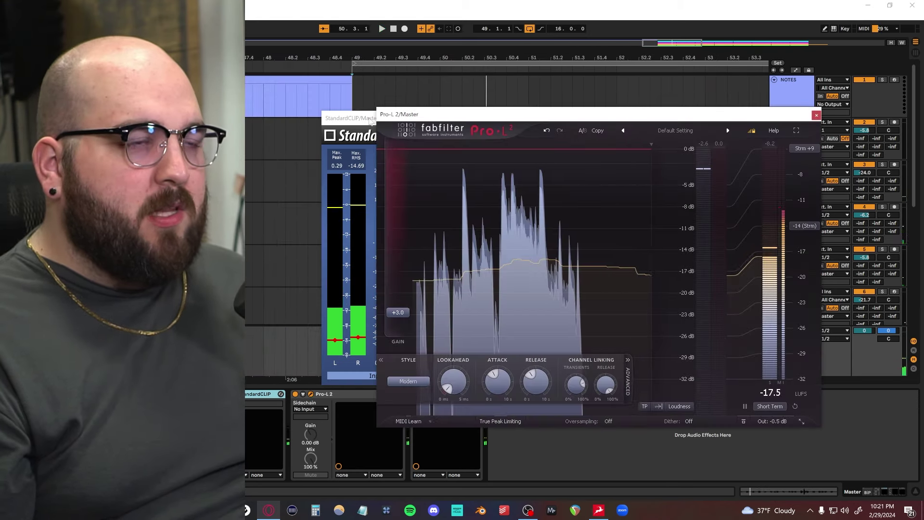
Arrange the StandardCLIP and Pro-L 2 windows side by side and play the track to monitor clipping and limiting together.
{"action": "left_click", "coordinate": [362, 119]}
{"action": "left_click_drag", "start_coordinate": [467, 119], "coordinate": [383, 113]}
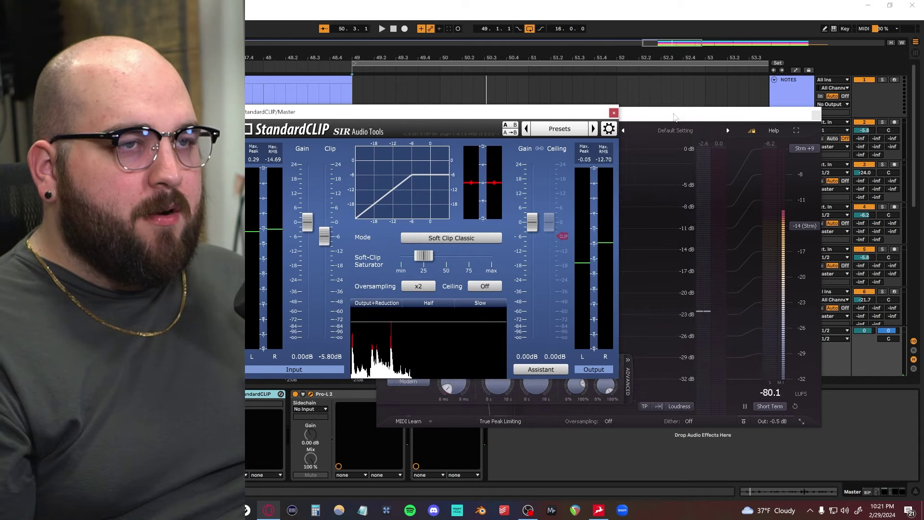
{"action": "left_click_drag", "start_coordinate": [655, 114], "coordinate": [709, 105]}
{"action": "left_click", "coordinate": [389, 120]}
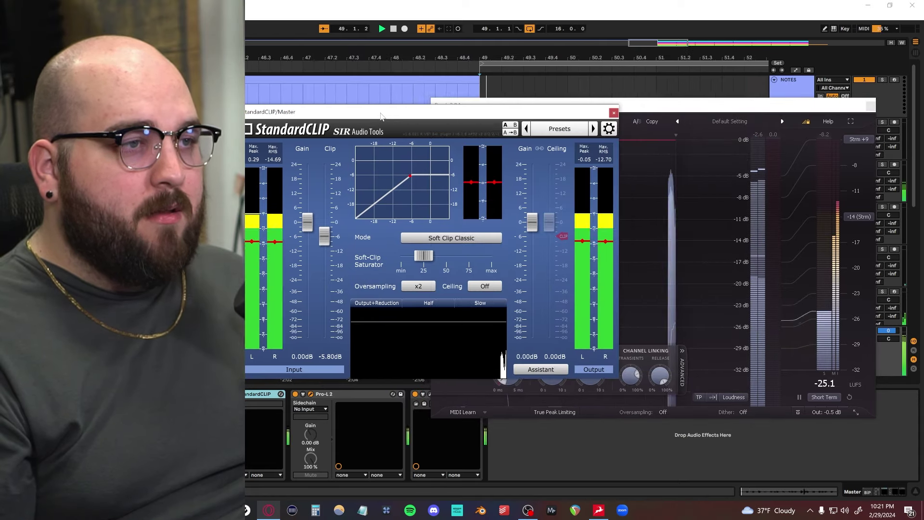
{"action": "left_click_drag", "start_coordinate": [389, 120], "coordinate": [395, 198]}
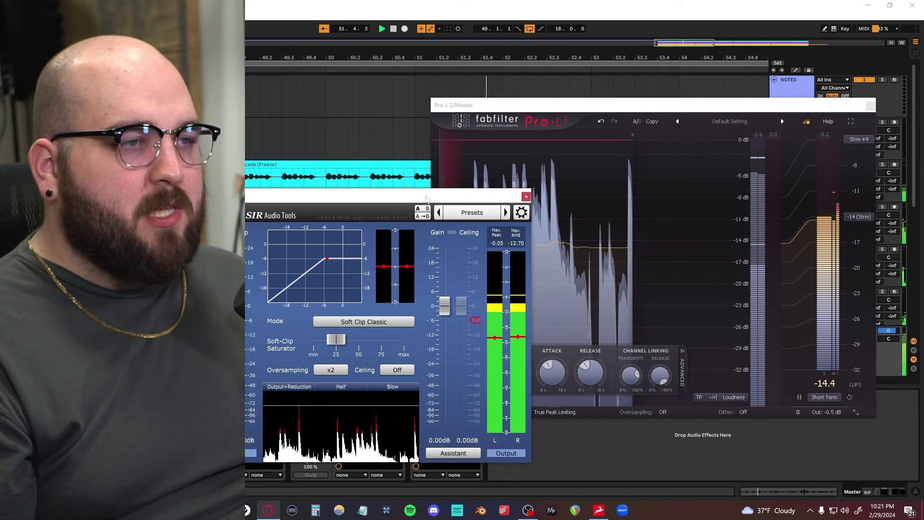
{"action": "left_click_drag", "start_coordinate": [427, 198], "coordinate": [406, 110]}
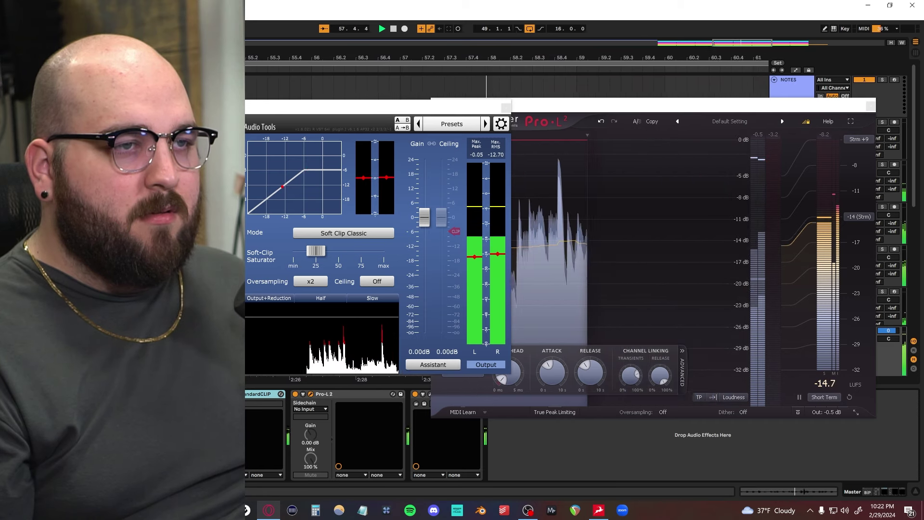
{"action": "key", "text": "space"}
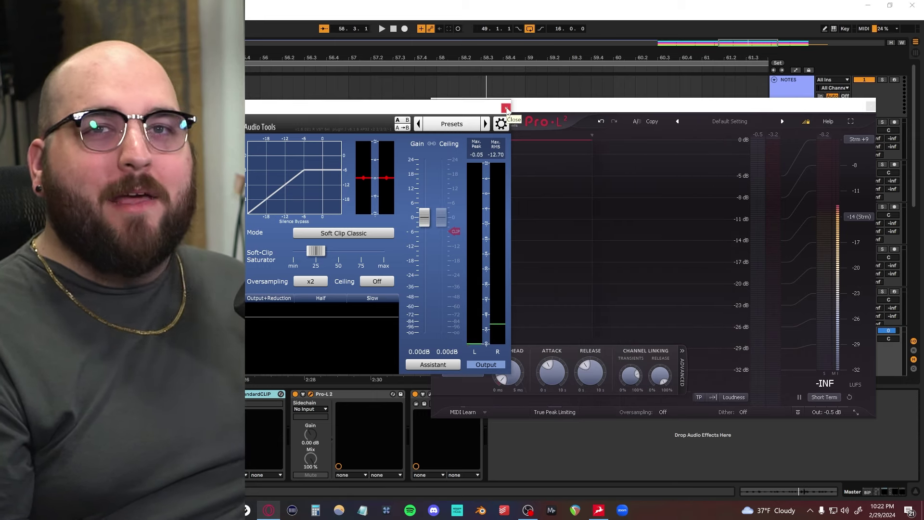
{"action": "left_click_drag", "start_coordinate": [428, 111], "coordinate": [576, 150]}
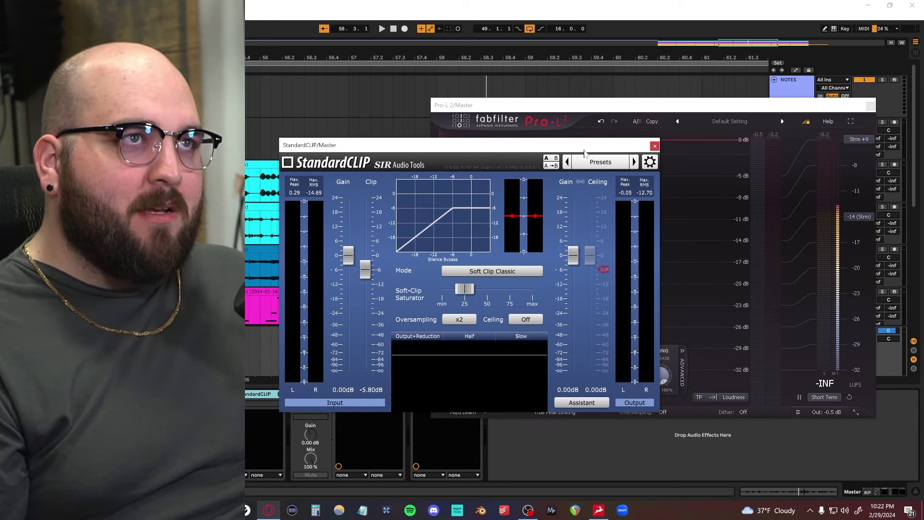
Reposition the StandardCLIP and Pro-L 2 windows, then set StandardCLIP's clip level to -4.20 dB and its output gain to -2.60 dB.
{"action": "left_click_drag", "start_coordinate": [483, 143], "coordinate": [514, 141]}
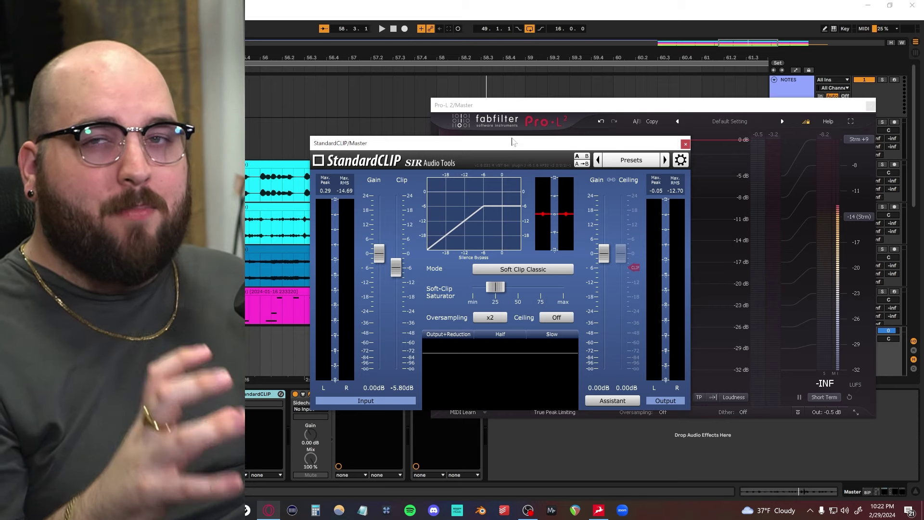
{"action": "left_click", "coordinate": [512, 105]}
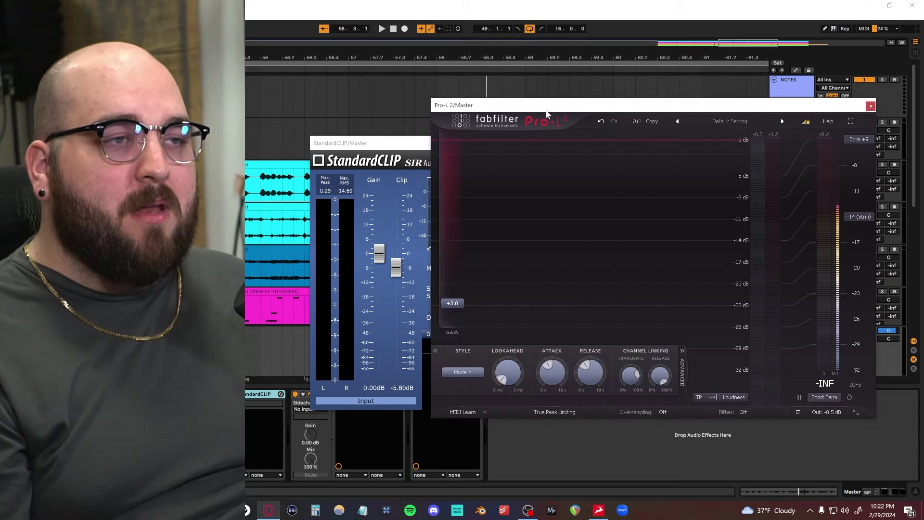
{"action": "left_click_drag", "start_coordinate": [544, 109], "coordinate": [452, 93]}
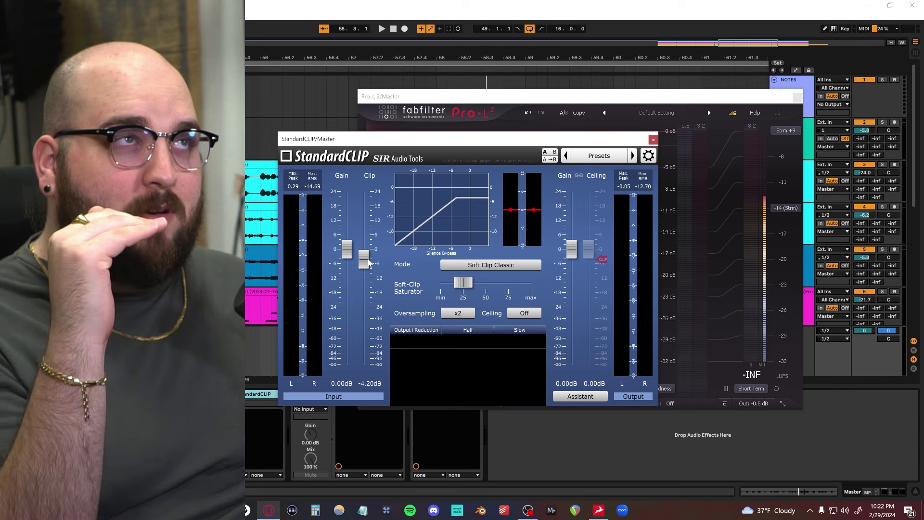
{"action": "left_click_drag", "start_coordinate": [572, 256], "coordinate": [574, 251]}
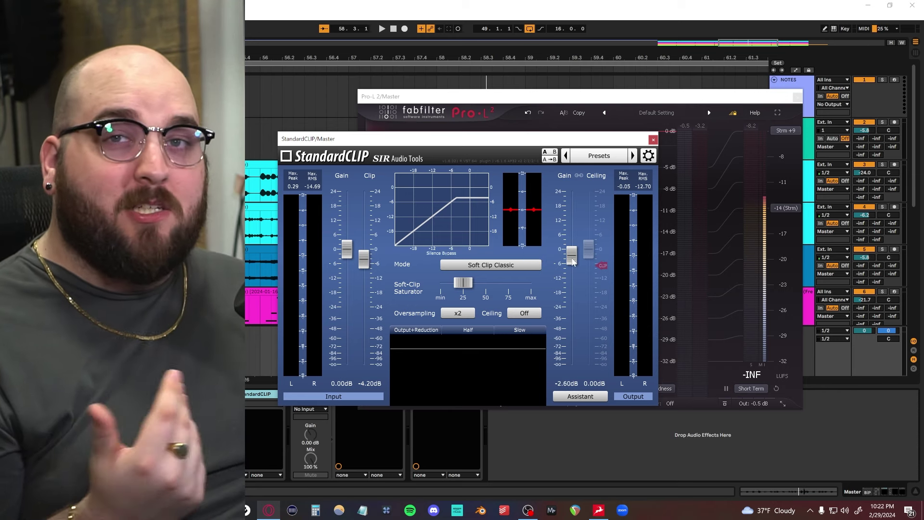
Raise Pro-L 2's gain to +6.3 dB and rearrange the limiter and StandardCLIP windows so both can be monitored.
{"action": "left_click", "coordinate": [575, 99]}
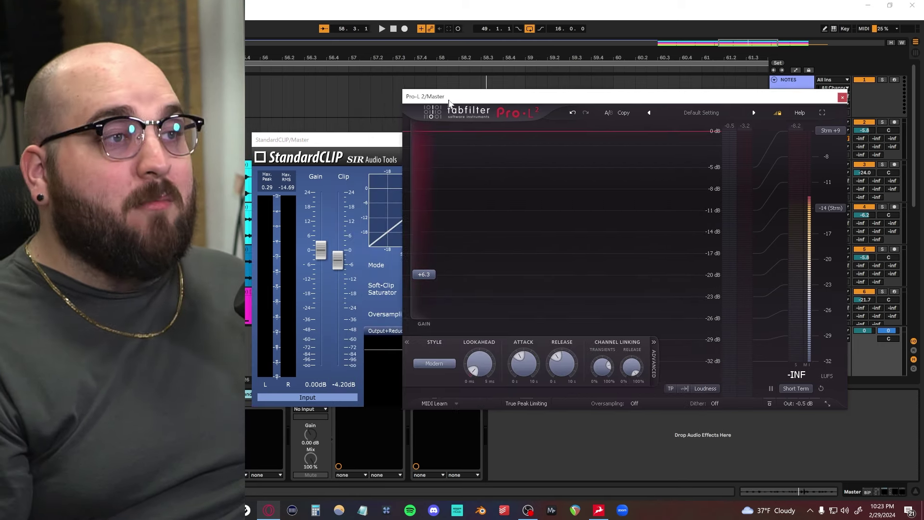
{"action": "left_click_drag", "start_coordinate": [448, 98], "coordinate": [458, 101]}
{"action": "left_click_drag", "start_coordinate": [367, 138], "coordinate": [374, 127]}
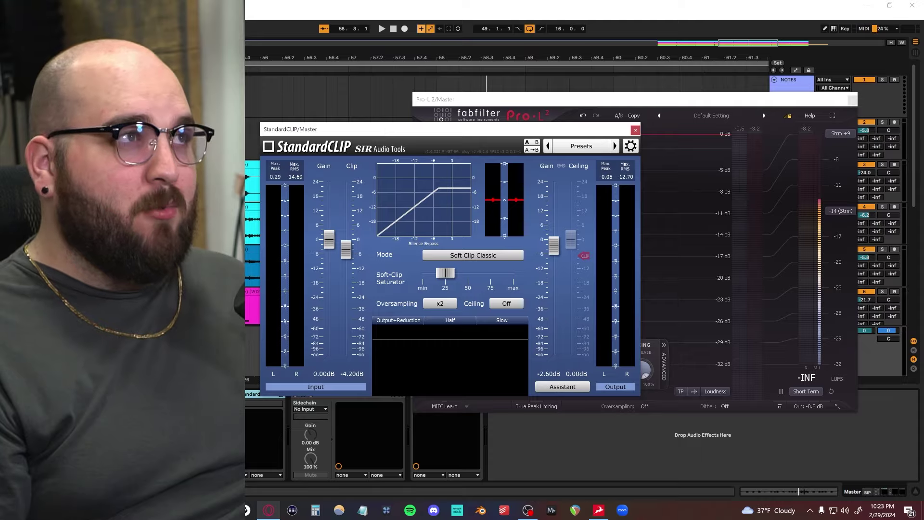